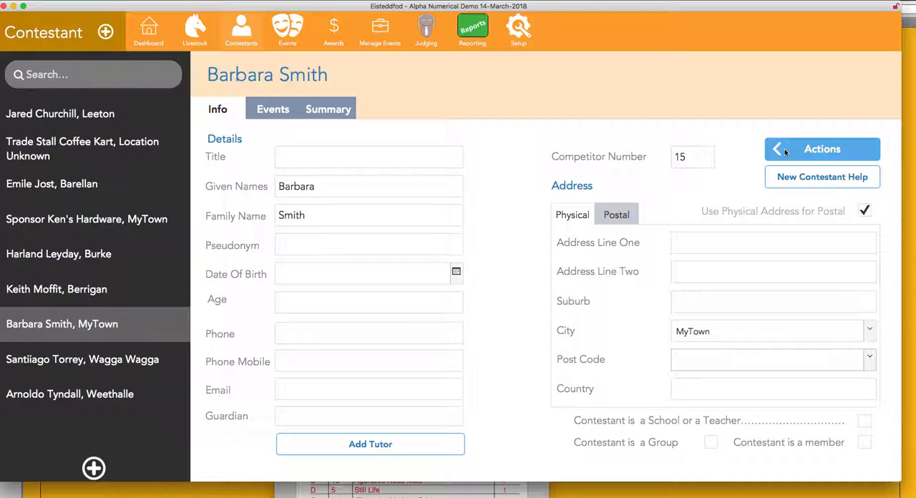
# Delete the open contestant's record and confirm the deletion.
pyautogui.click(659, 163)
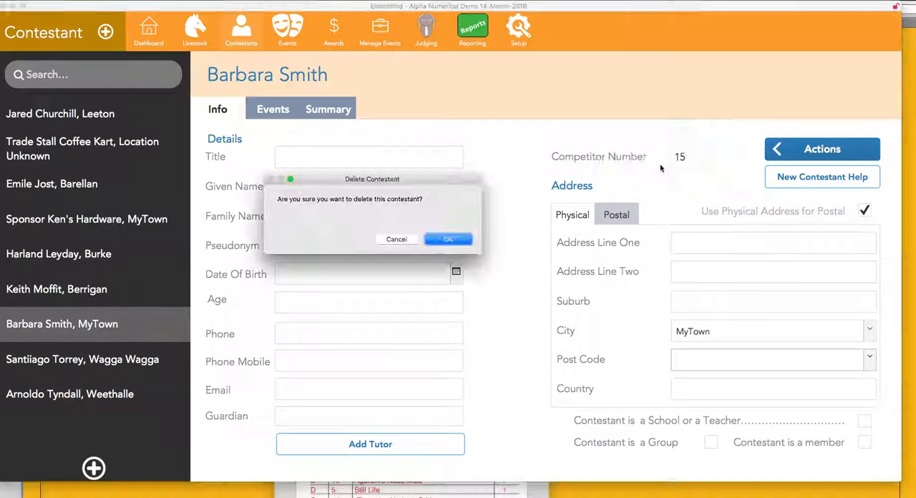
pyautogui.click(448, 240)
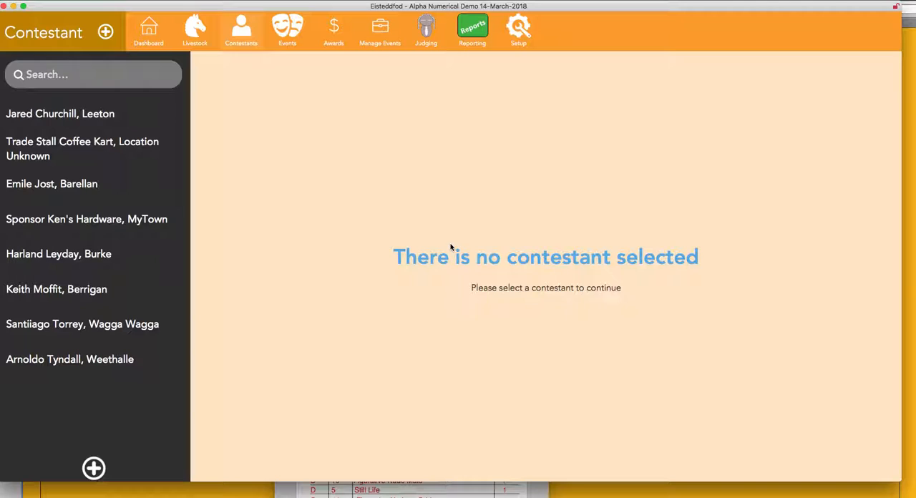
# Search the contestant list by the deleted contestant's family name, and clear the search.
pyautogui.click(83, 77)
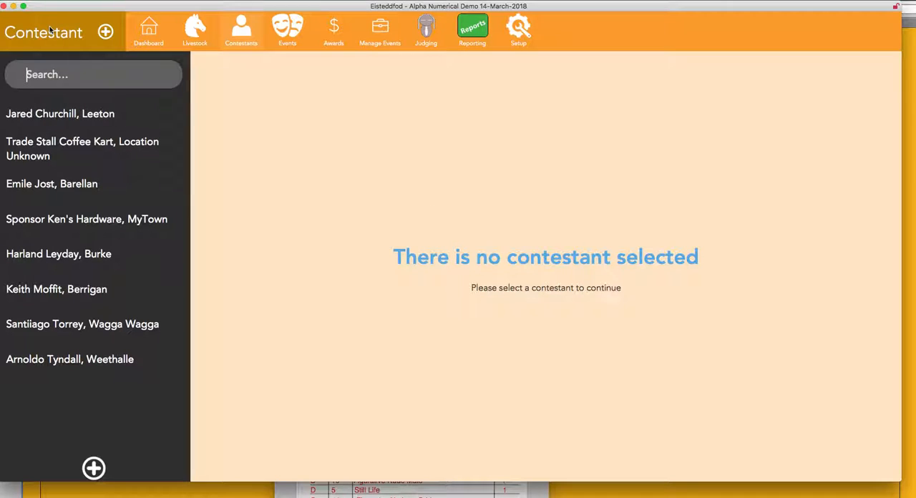
pyautogui.write('d')
pyautogui.press('BackSpace')
pyautogui.write('s,ith')
pyautogui.press('BackSpace')
pyautogui.press('BackSpace')
pyautogui.press('BackSpace')
pyautogui.press('BackSpace')
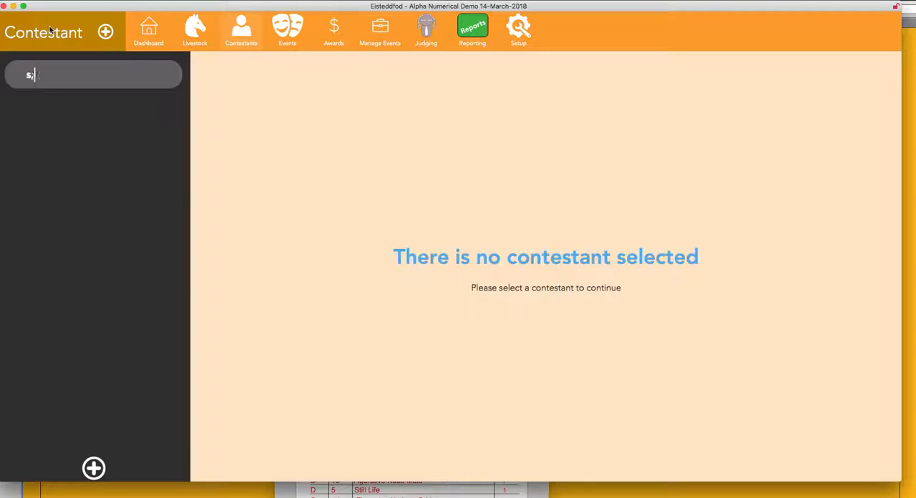
pyautogui.write('mit')
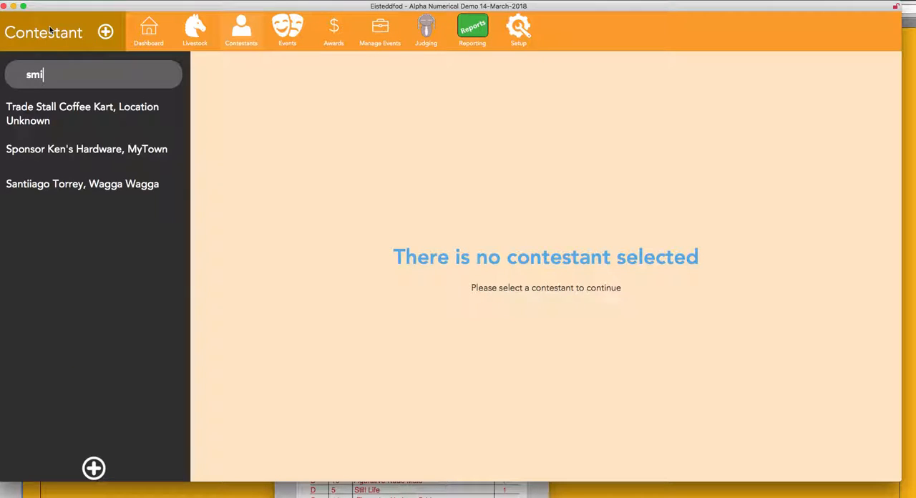
pyautogui.press('BackSpace')
pyautogui.press('BackSpace')
pyautogui.press('BackSpace')
pyautogui.press('BackSpace')
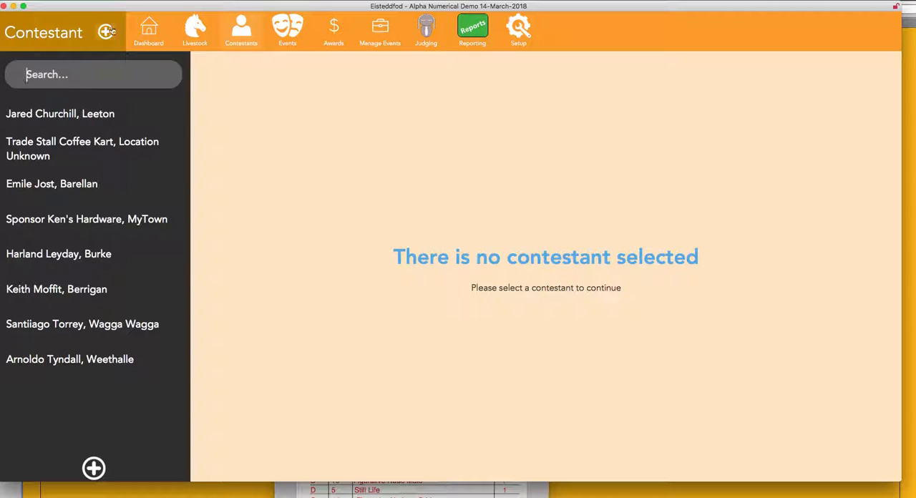
# Create a new contestant and enter the contestant's given and family names.
pyautogui.click(93, 468)
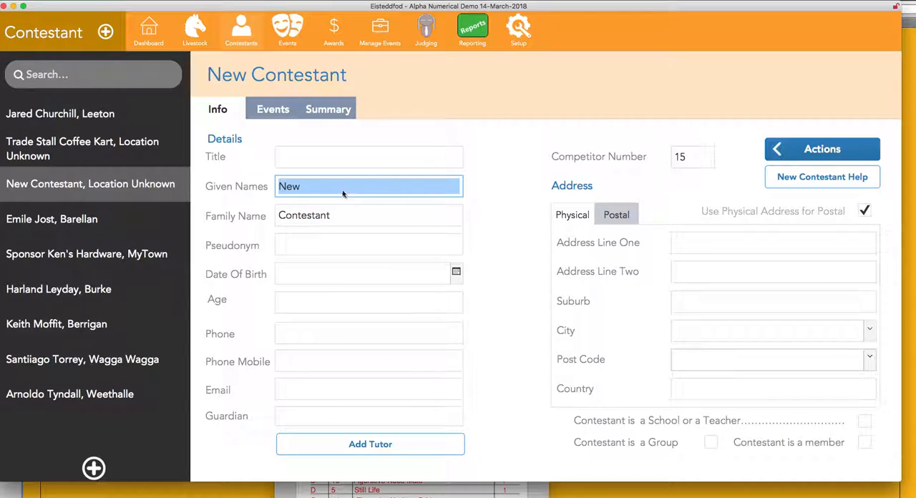
pyautogui.write('Barbara')
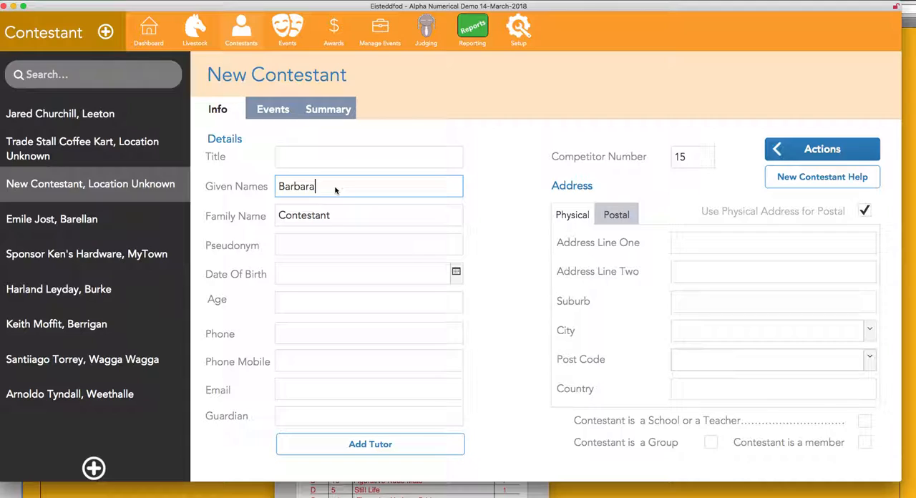
pyautogui.press('Tab')
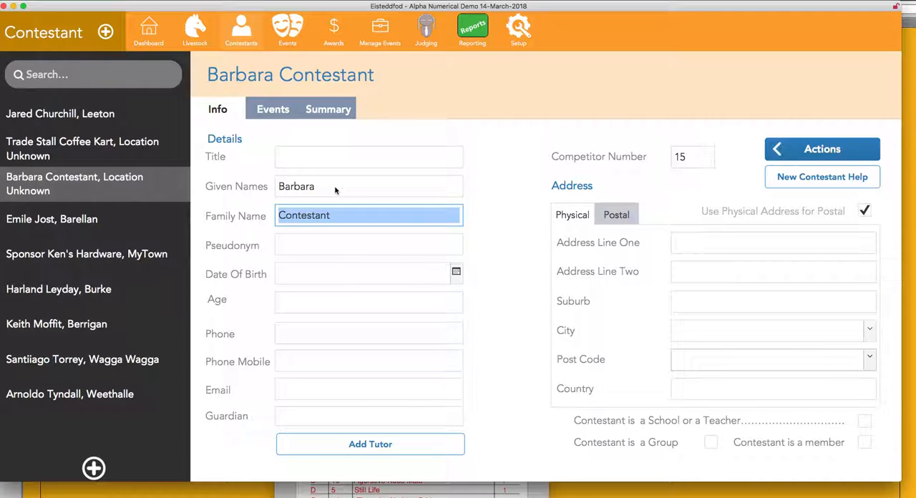
pyautogui.write('Smit')
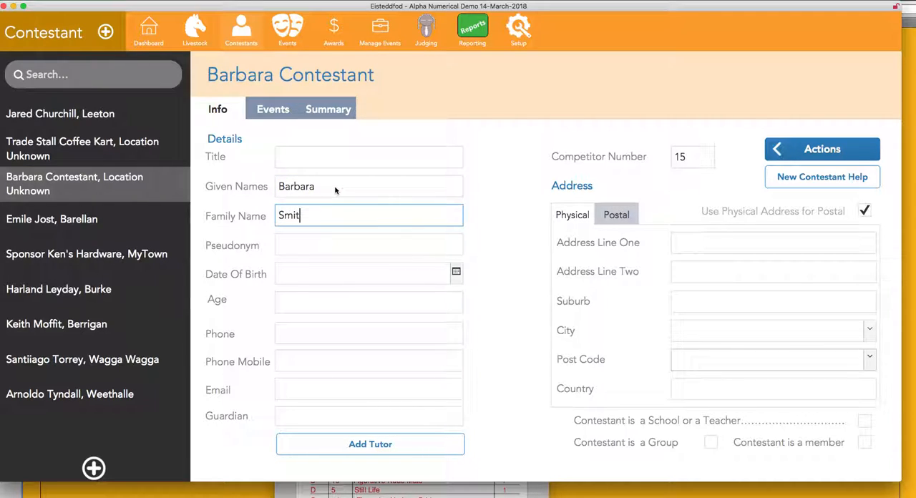
pyautogui.write('ht')
pyautogui.write('th')
pyautogui.press('Tab')
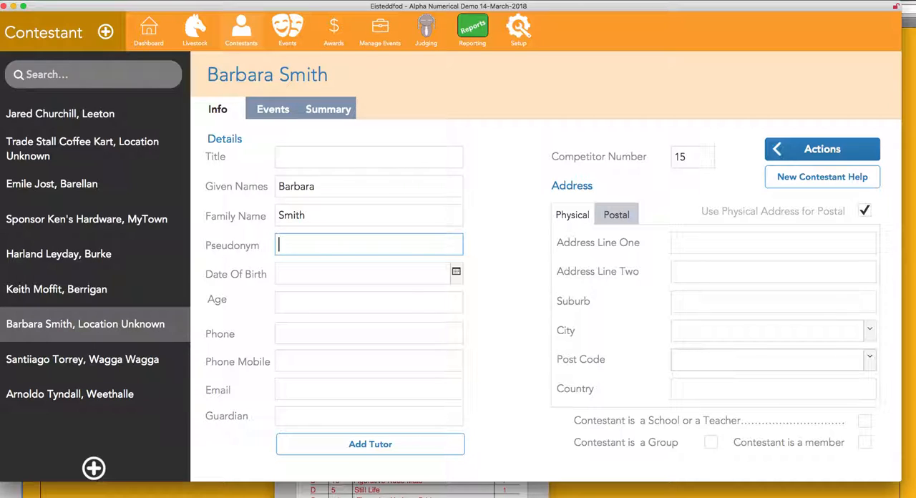
# Set the city in the contestant's physical address to MyTown.
pyautogui.click(699, 332)
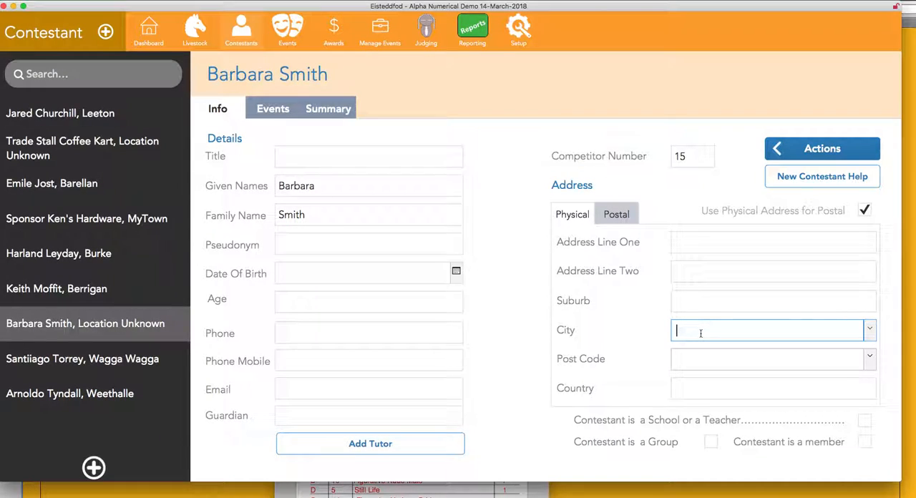
pyautogui.write('myTown')
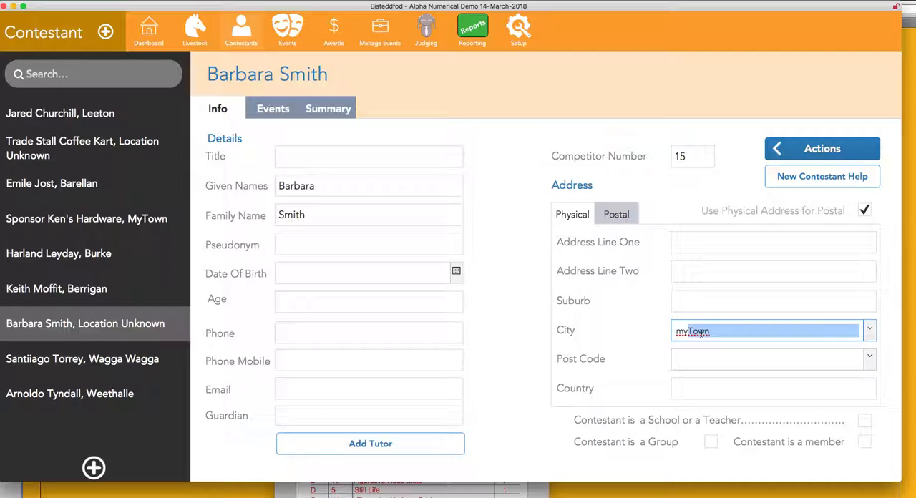
pyautogui.press('Tab')
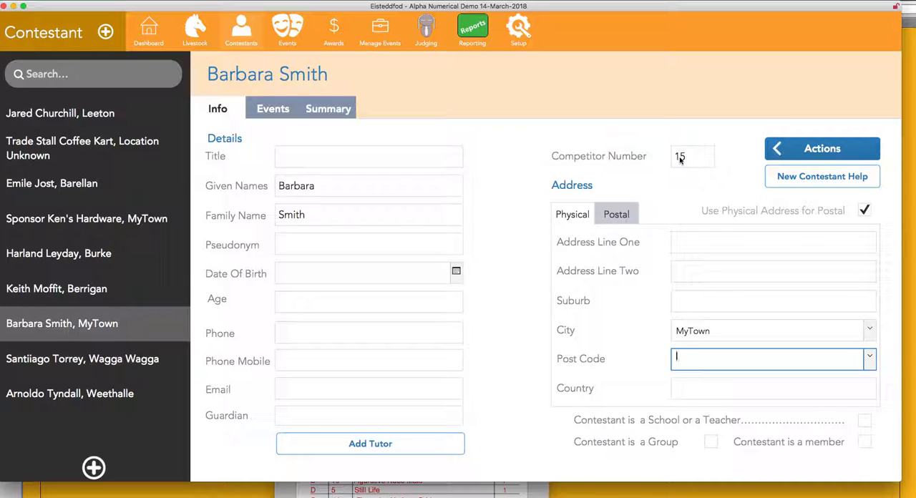
# Show the contestant's event entries and arrange the windows so the sample entry form's lines are readable below the database window.
pyautogui.click(271, 108)
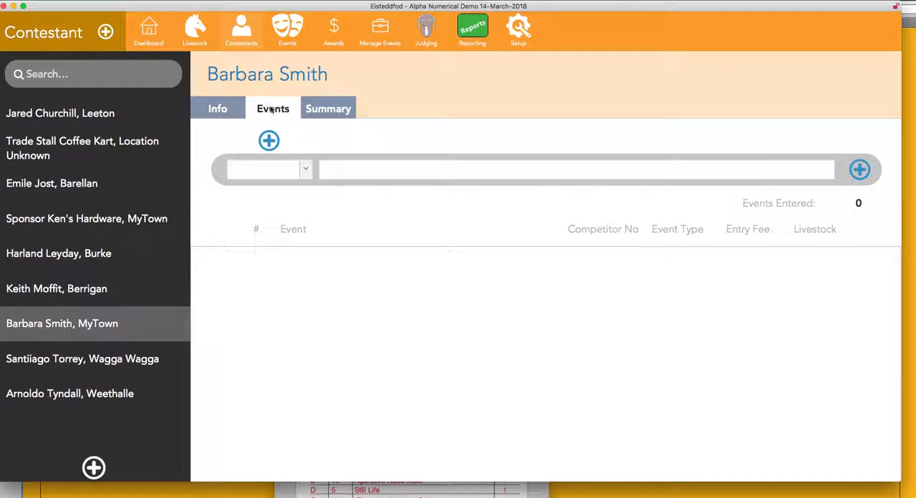
pyautogui.click(439, 491)
pyautogui.moveTo(481, 353); pyautogui.dragTo(516, 243)
pyautogui.click(774, 452)
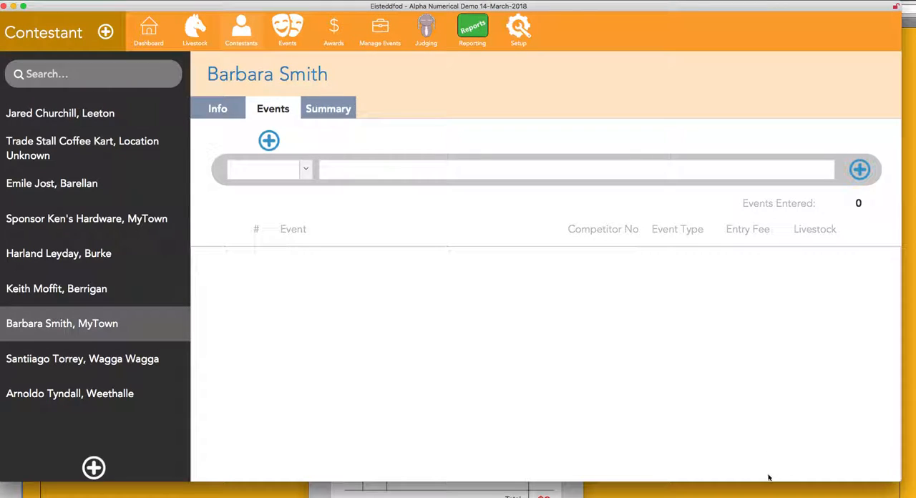
pyautogui.moveTo(769, 481); pyautogui.dragTo(776, 323)
pyautogui.click(508, 411)
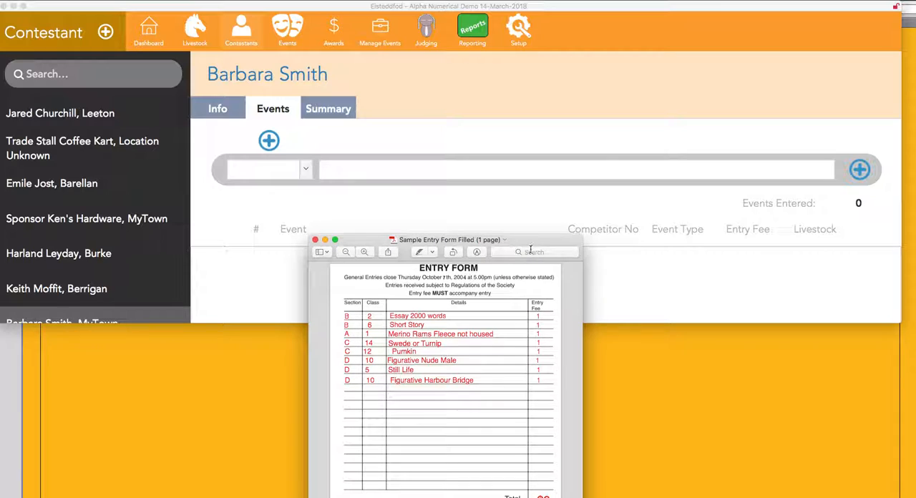
pyautogui.moveTo(531, 245); pyautogui.dragTo(513, 326)
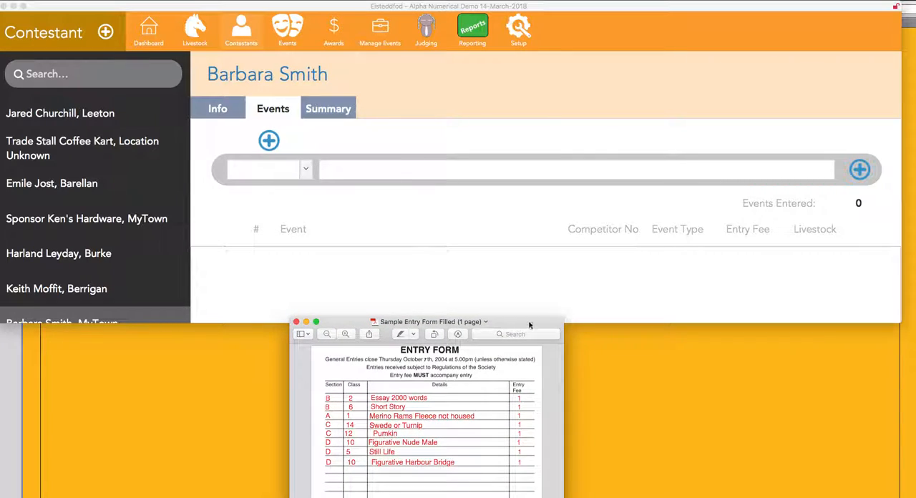
# Browse the available event numbers and add event B2, Essay [minimum 2000 words], to the contestant's entries.
pyautogui.click(263, 170)
pyautogui.click(264, 170)
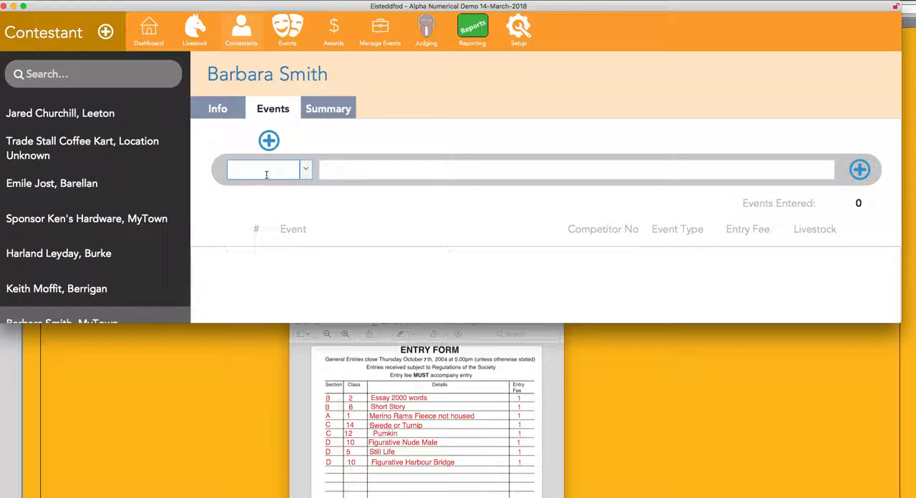
pyautogui.click(307, 170)
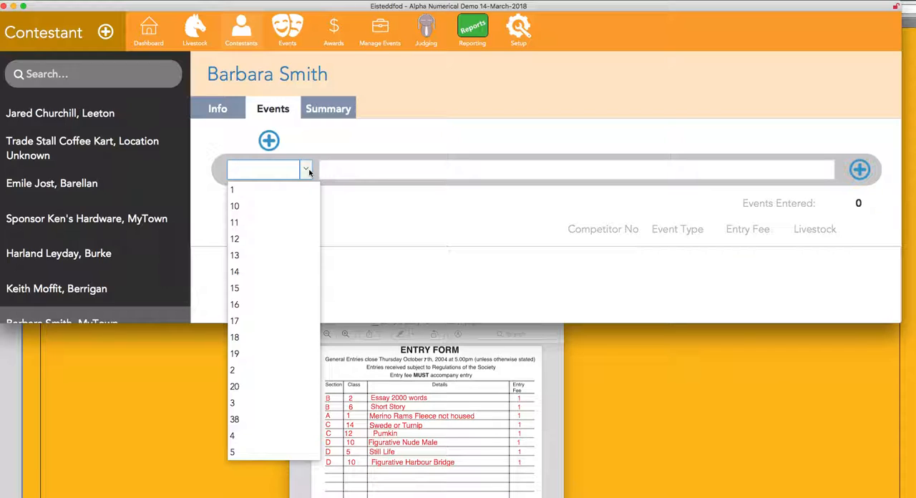
pyautogui.scroll(-15, 278, 213)
pyautogui.scroll(10, 279, 214)
pyautogui.scroll(5, 280, 215)
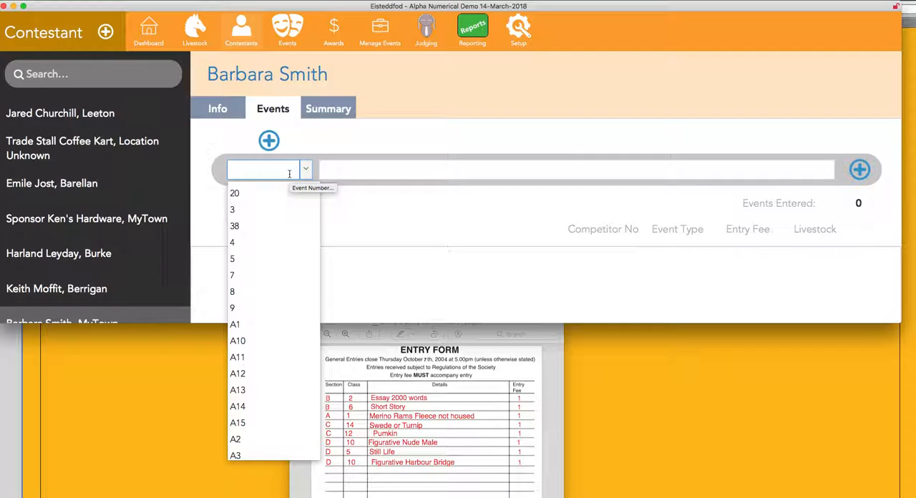
pyautogui.write('b2')
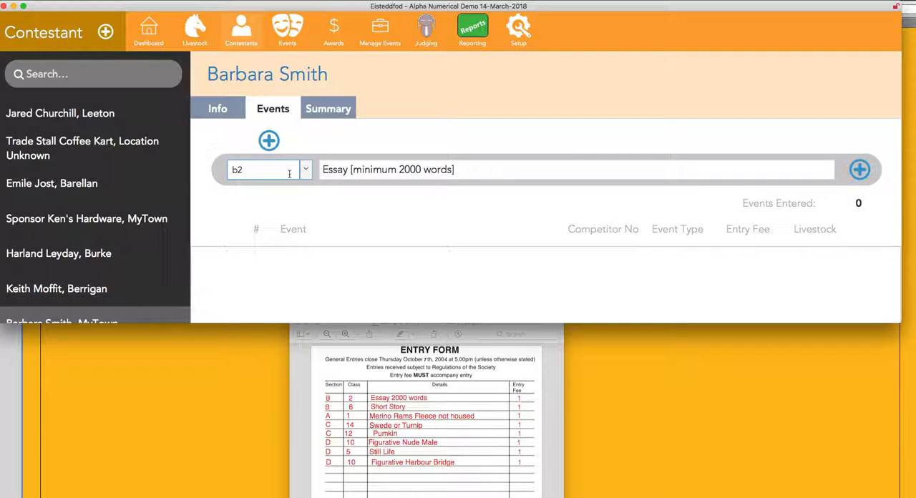
pyautogui.click(269, 141)
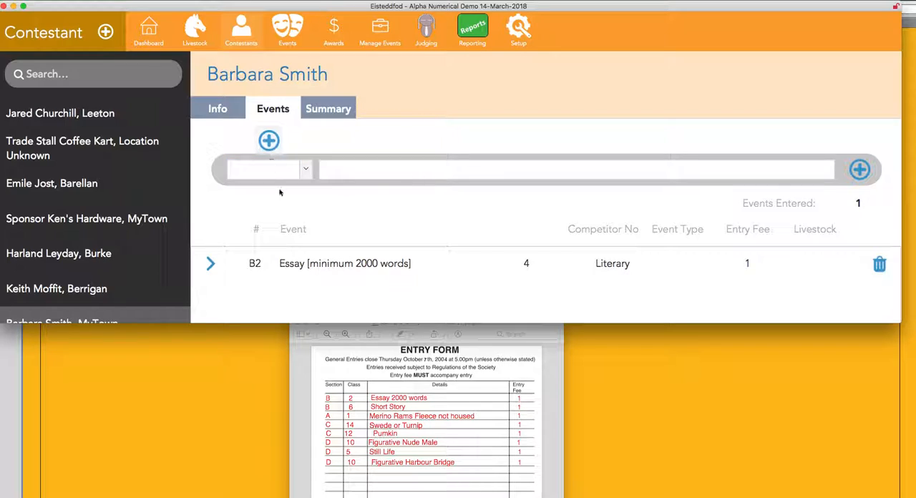
# Add events B6 (Short Story) and A1 (Merino Rams Fleece) to the contestant's entries.
pyautogui.click(270, 169)
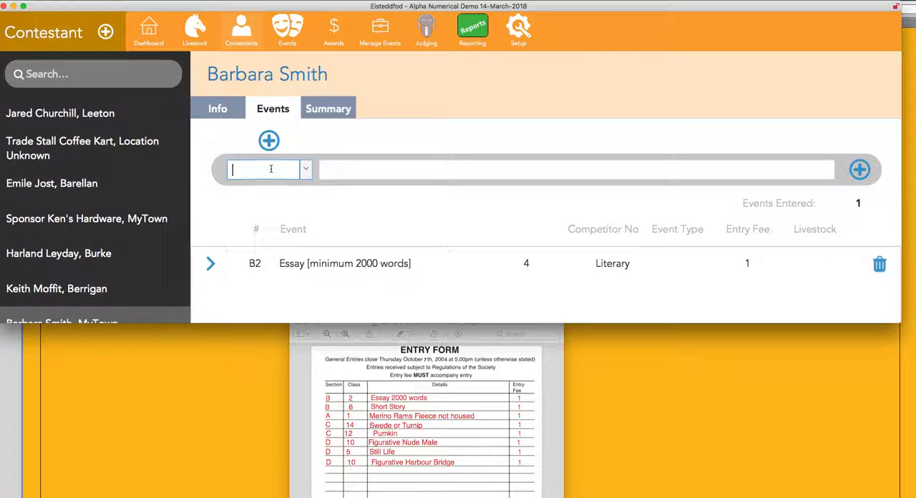
pyautogui.write('b6')
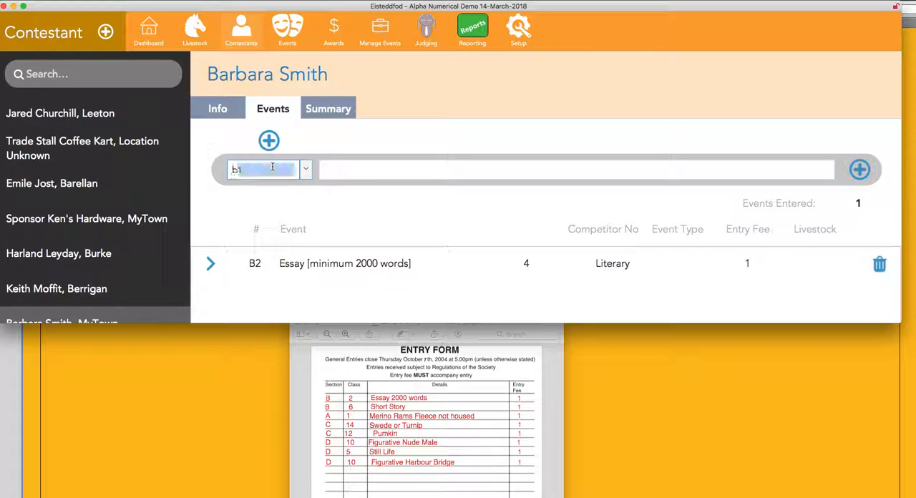
pyautogui.press('Return')
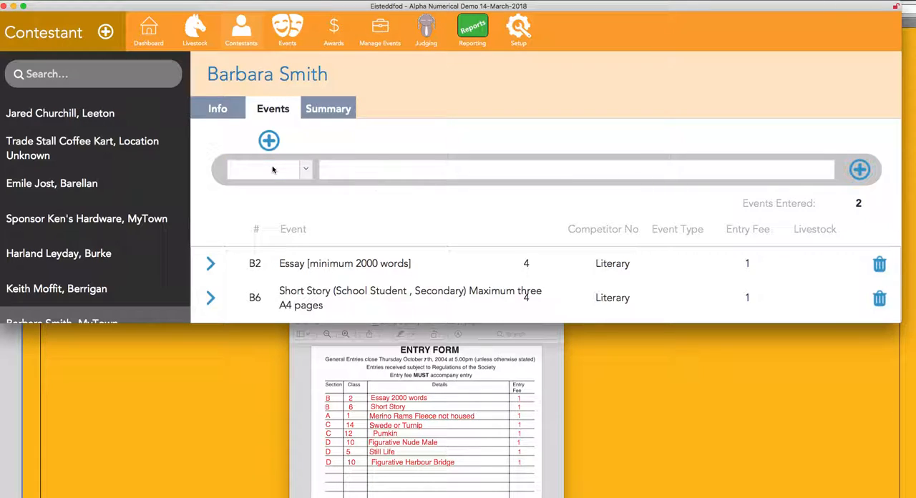
pyautogui.click(271, 168)
pyautogui.write('a1')
pyautogui.press('Return')
# Add events C14 and C12 from the entry form to the contestant's entries.
pyautogui.click(271, 168)
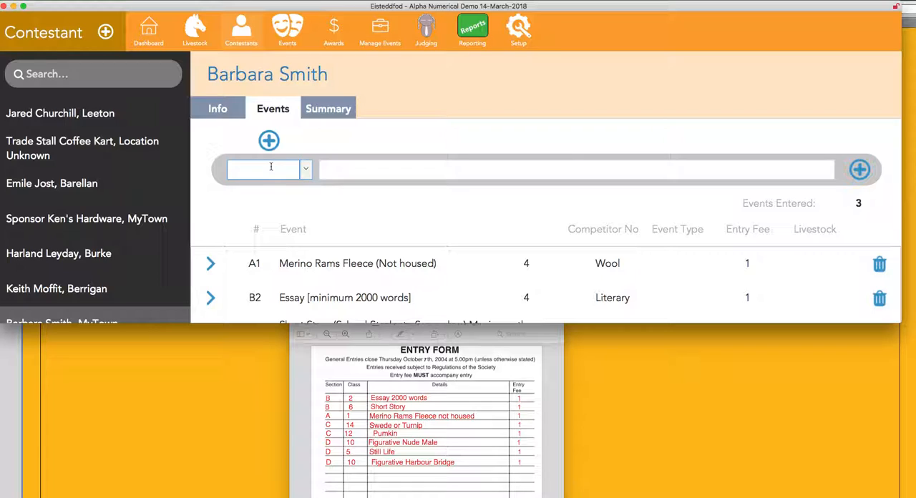
pyautogui.write('c14')
pyautogui.press('Return')
pyautogui.click(271, 167)
pyautogui.write('c12')
pyautogui.press('Return')
# Add event D10 for the form's Figurative Nude Male line to the contestant's entries.
pyautogui.click(271, 167)
pyautogui.write('d10')
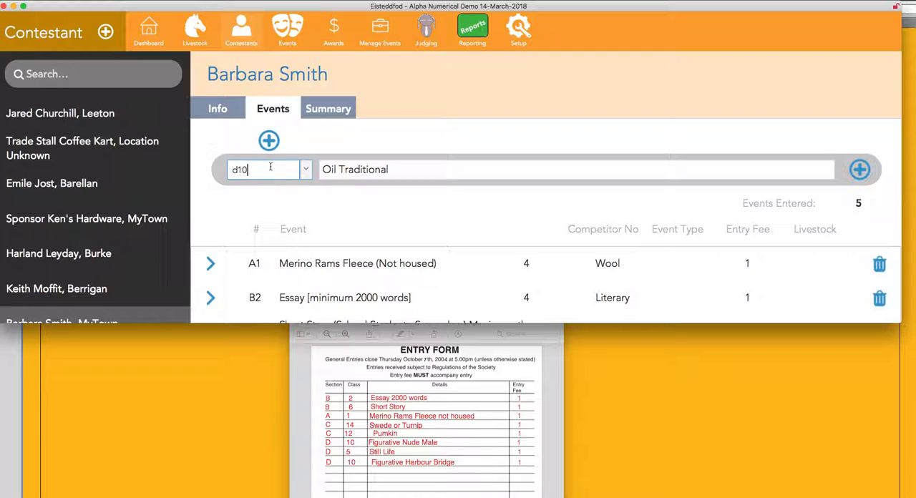
pyautogui.press('Return')
pyautogui.press('d')
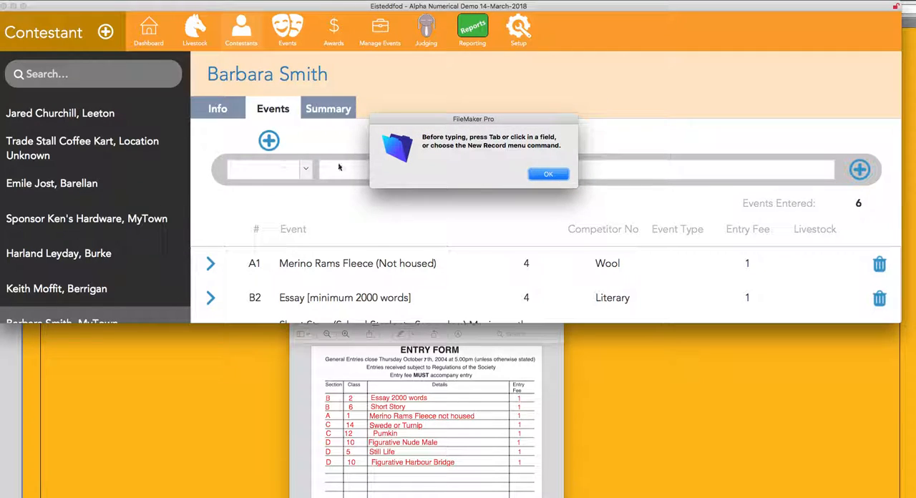
pyautogui.click(540, 179)
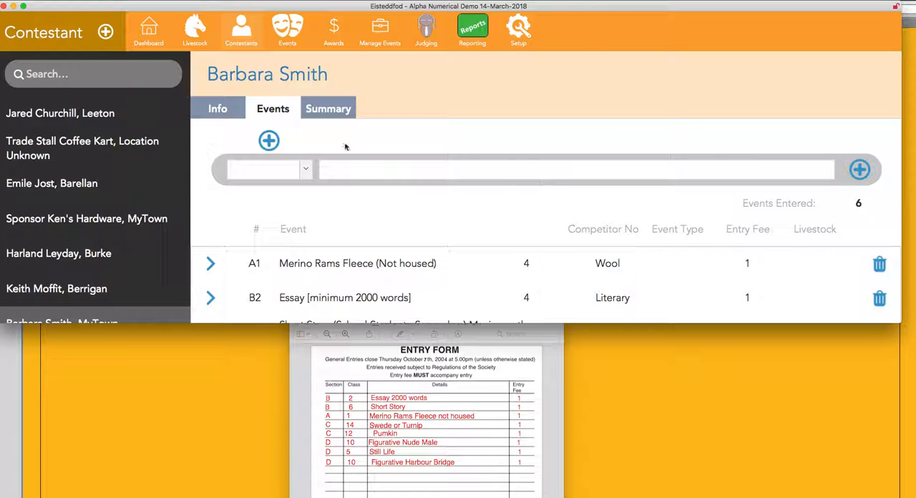
# Add event D5 for the form's Still Life line to the contestant's entries.
pyautogui.click(272, 175)
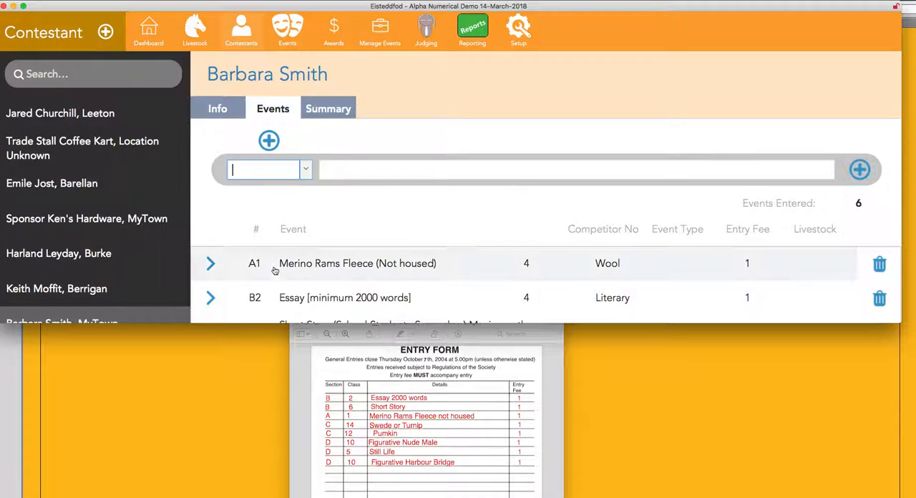
pyautogui.scroll(-5, 276, 236)
pyautogui.scroll(5, 270, 250)
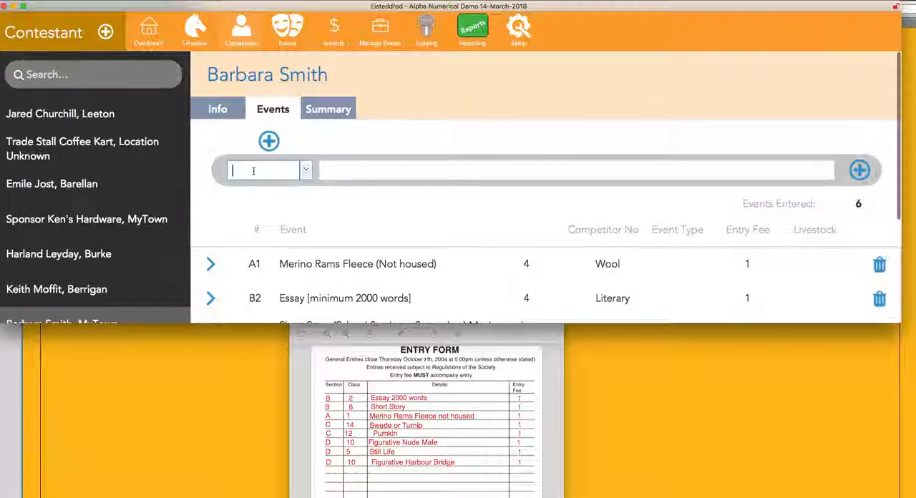
pyautogui.write('d')
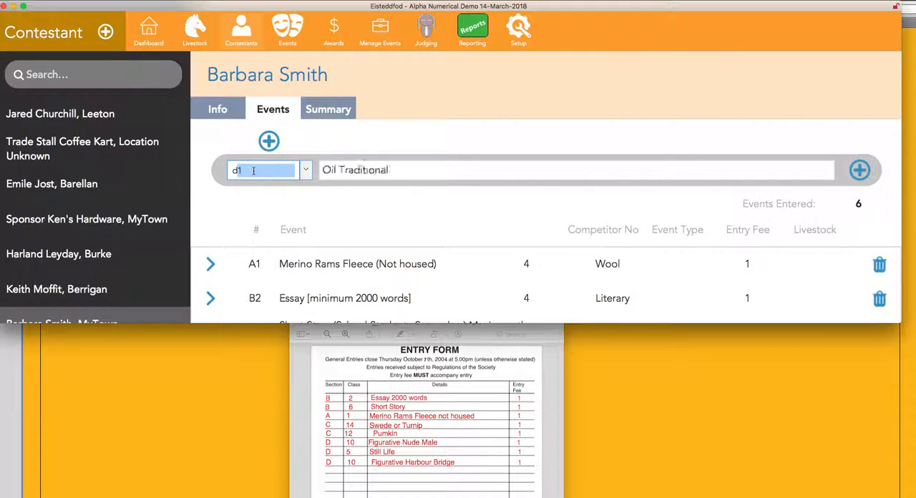
pyautogui.write('5')
pyautogui.press('Return')
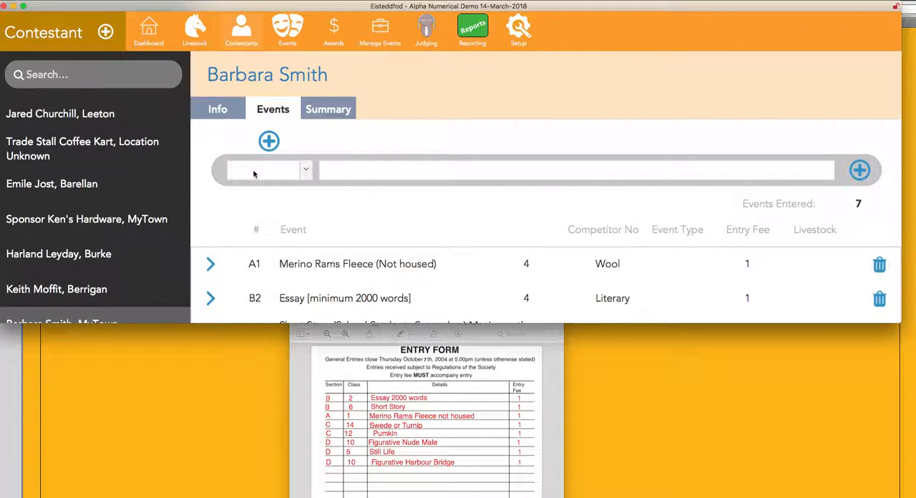
# Add event D10 for the form's Figurative Harbour Bridge line and check both D10 entries in the contestant's event list.
pyautogui.click(253, 170)
pyautogui.write('d10')
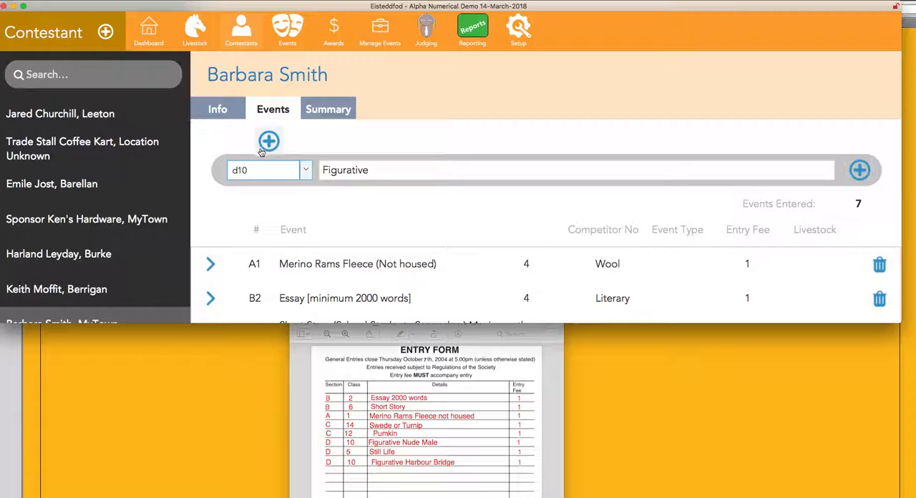
pyautogui.scroll(-5, 390, 242)
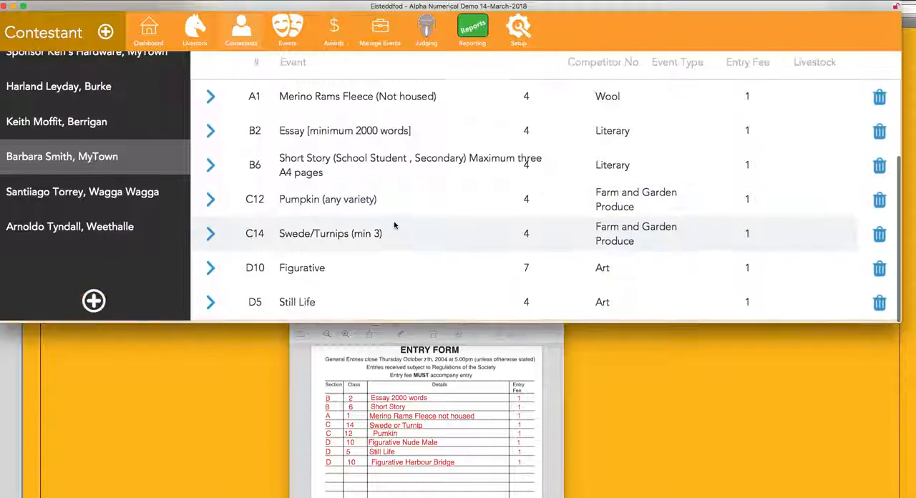
pyautogui.scroll(5, 364, 227)
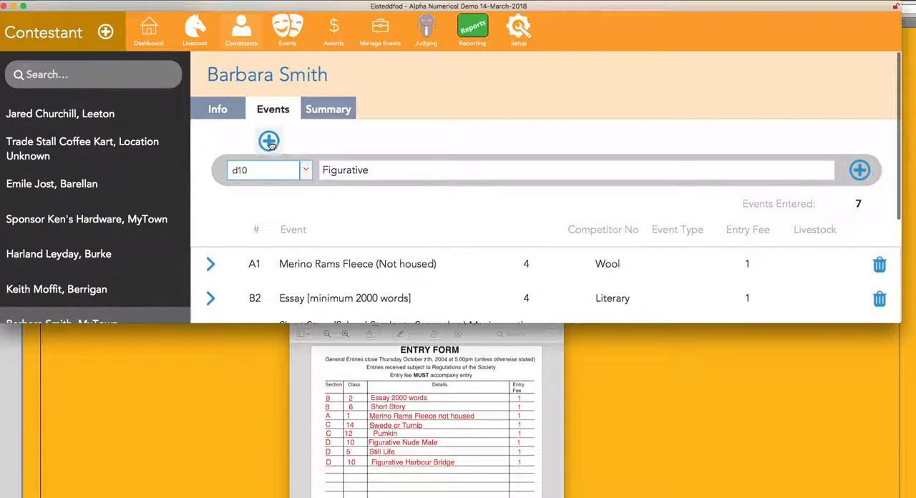
pyautogui.click(270, 144)
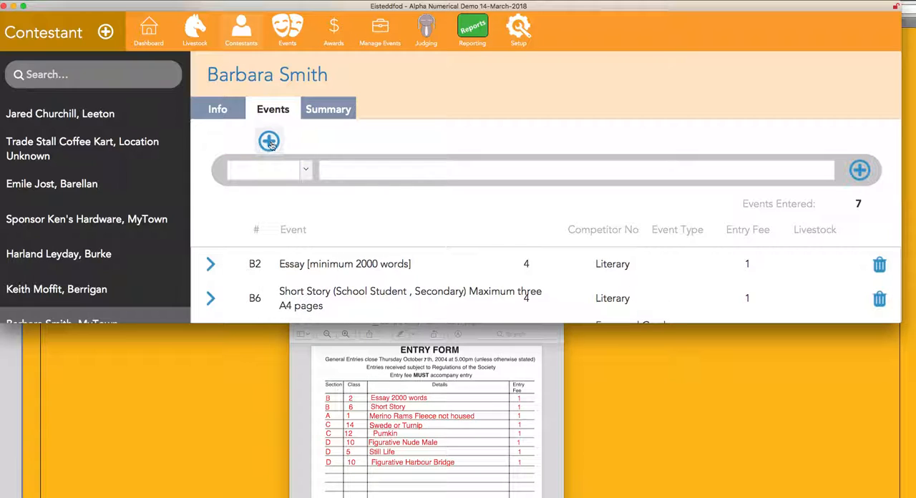
pyautogui.scroll(-5, 297, 174)
pyautogui.scroll(3, 301, 177)
pyautogui.scroll(3, 297, 178)
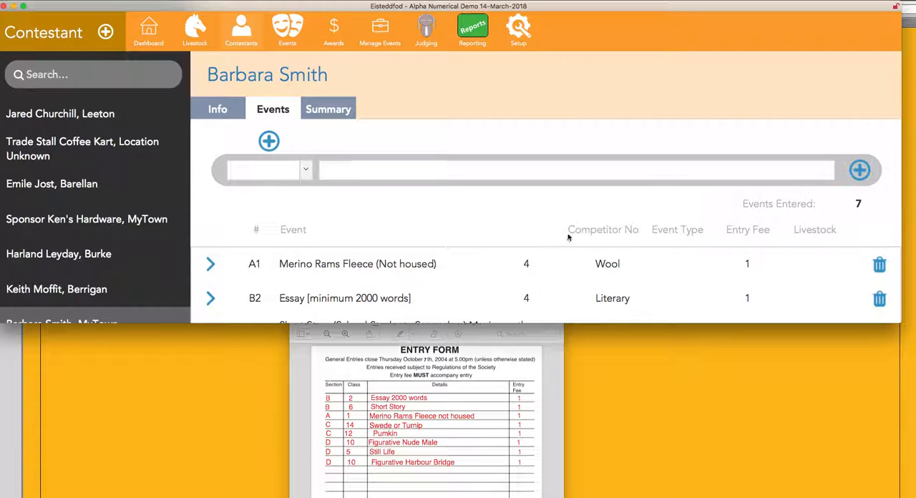
pyautogui.scroll(-5, 572, 235)
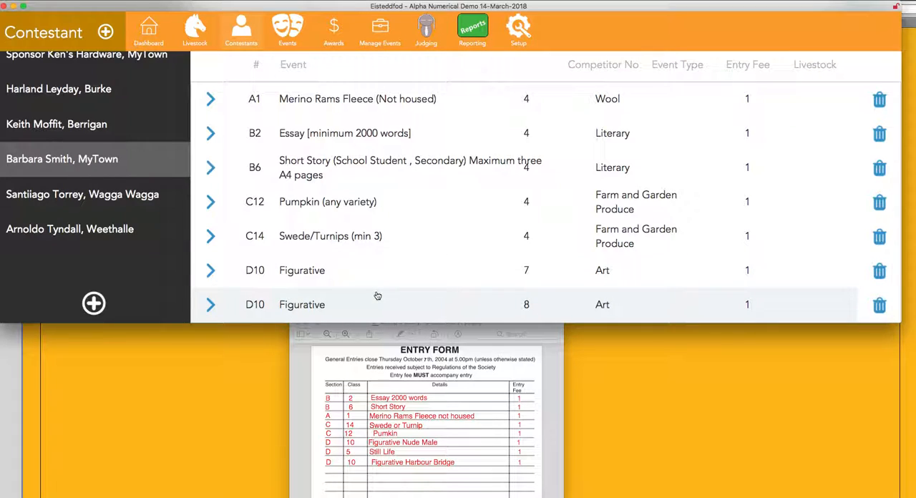
# Enlarge the database window to nearly the full screen height and return from the D10 entry to the event list.
pyautogui.click(443, 319)
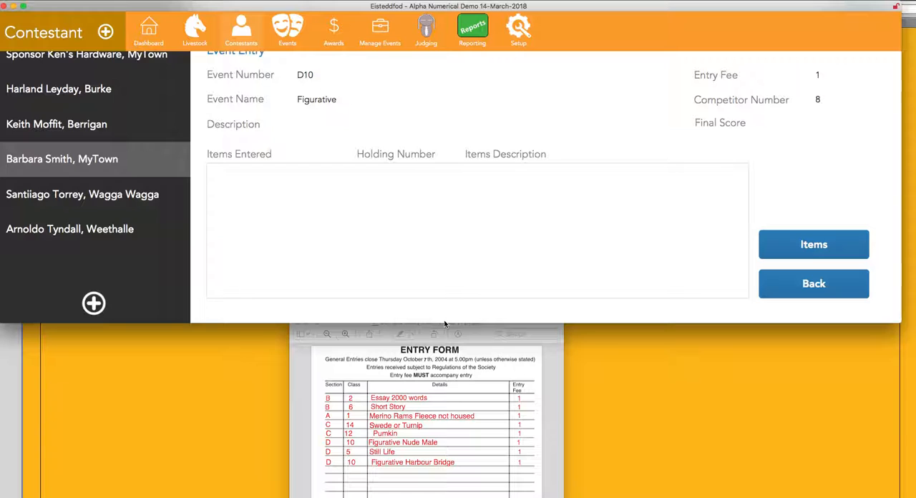
pyautogui.moveTo(449, 323); pyautogui.dragTo(448, 497)
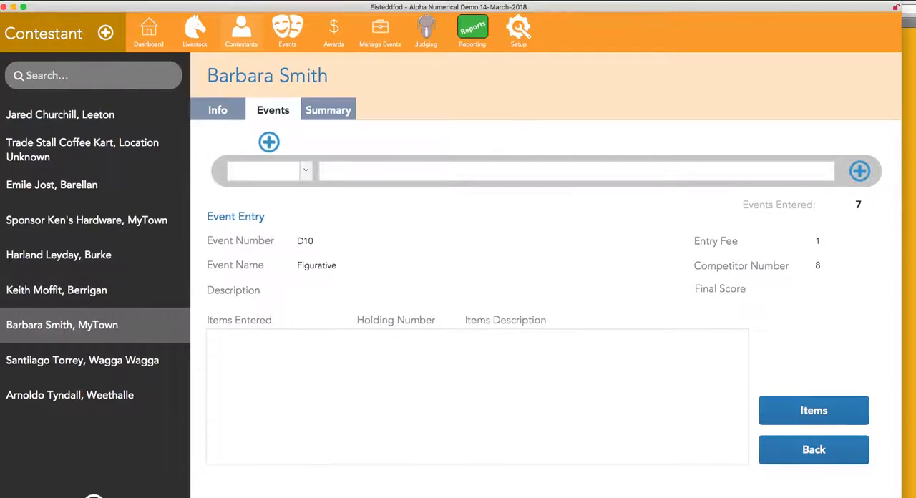
pyautogui.click(836, 456)
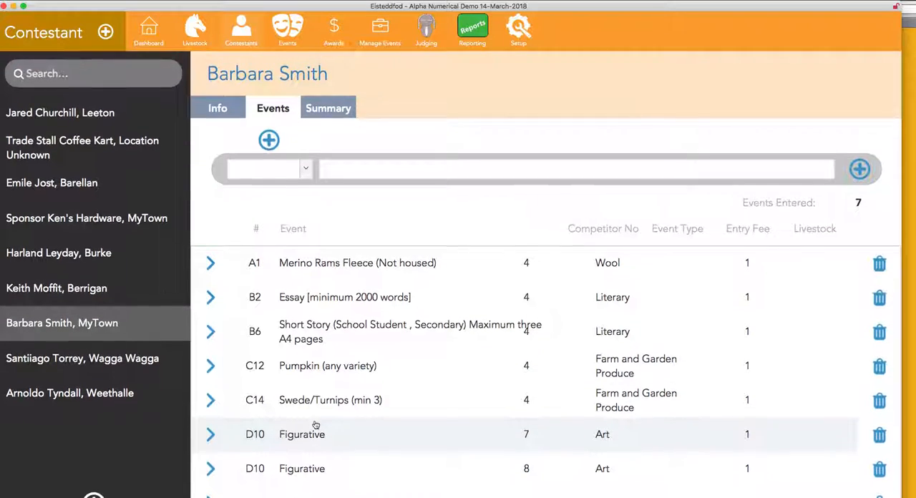
# Show the contestant's personal summary including its totals row and compare it with the entry form.
pyautogui.click(331, 113)
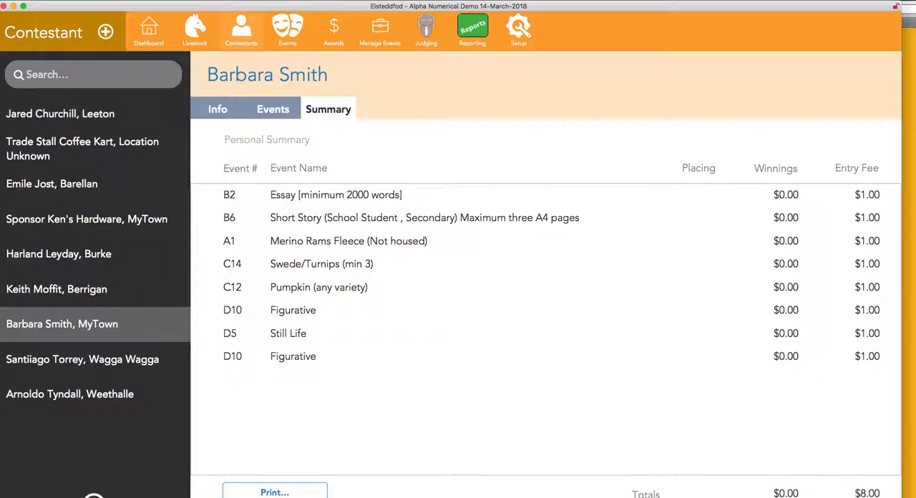
pyautogui.moveTo(901, 497); pyautogui.dragTo(899, 479)
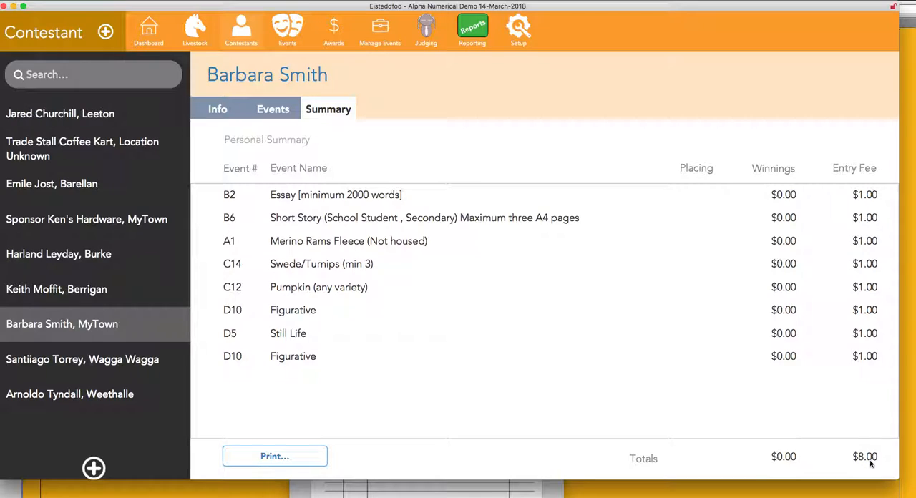
pyautogui.click(513, 491)
pyautogui.moveTo(553, 331); pyautogui.dragTo(592, 157)
pyautogui.click(758, 372)
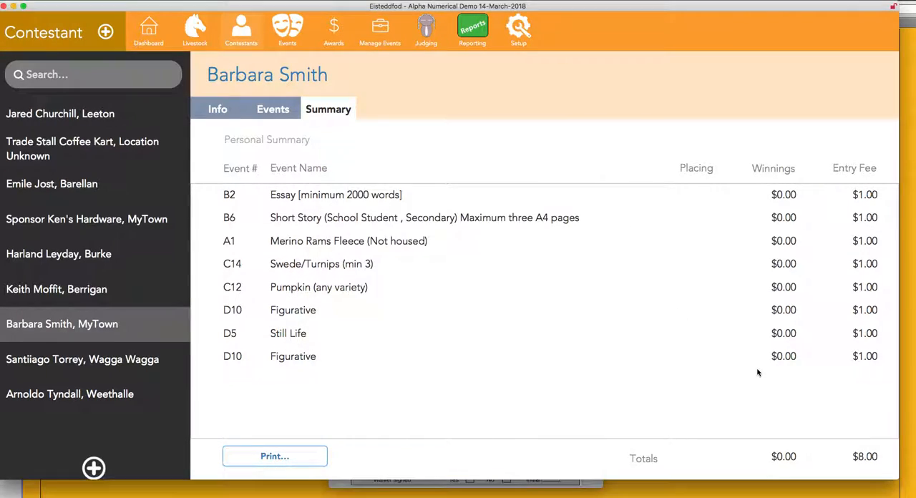
# Preview both pages of the contestant's Summary Sheet and close the preview.
pyautogui.click(267, 457)
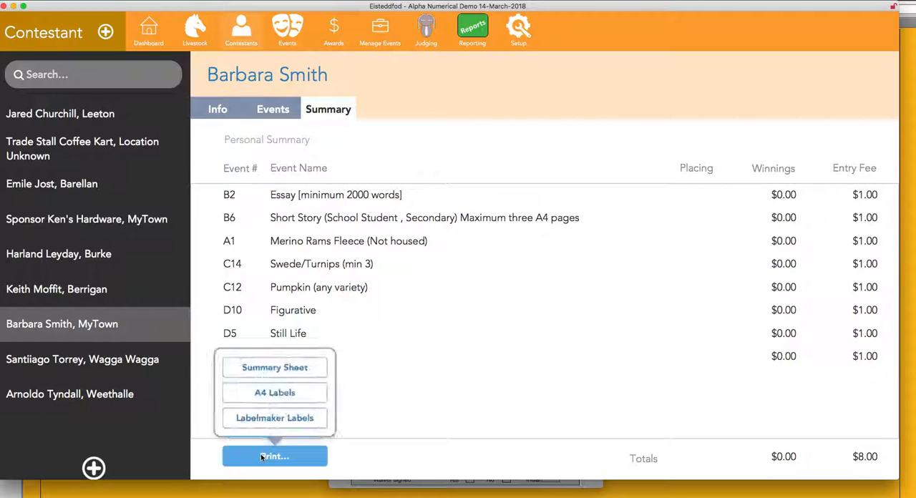
pyautogui.click(262, 368)
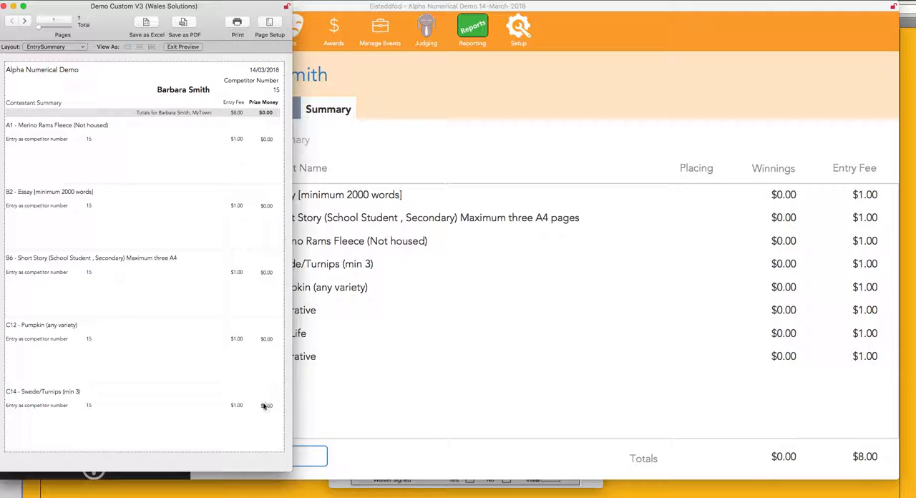
pyautogui.click(24, 24)
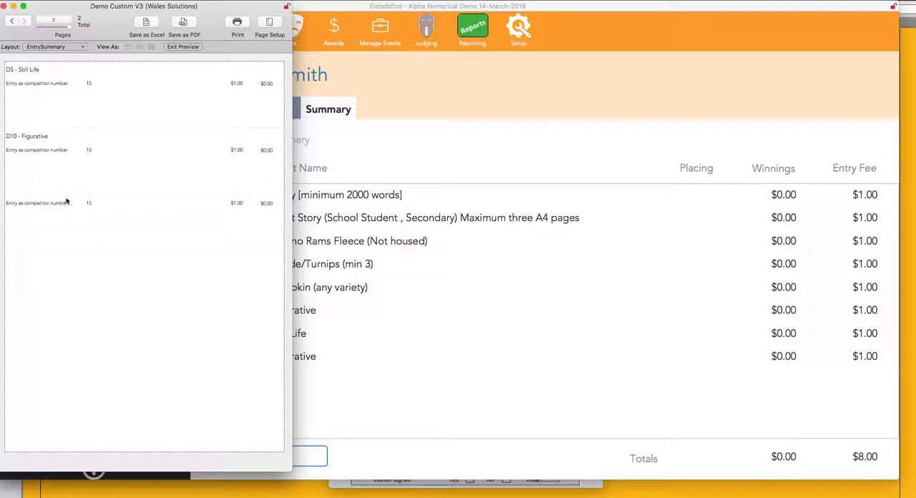
pyautogui.click(5, 6)
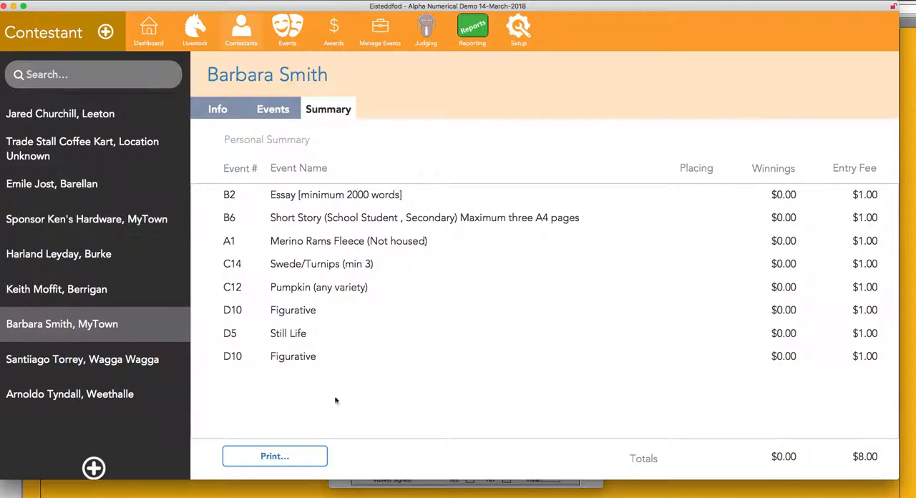
# Preview the contestant's A4 Labels and close the preview.
pyautogui.click(302, 459)
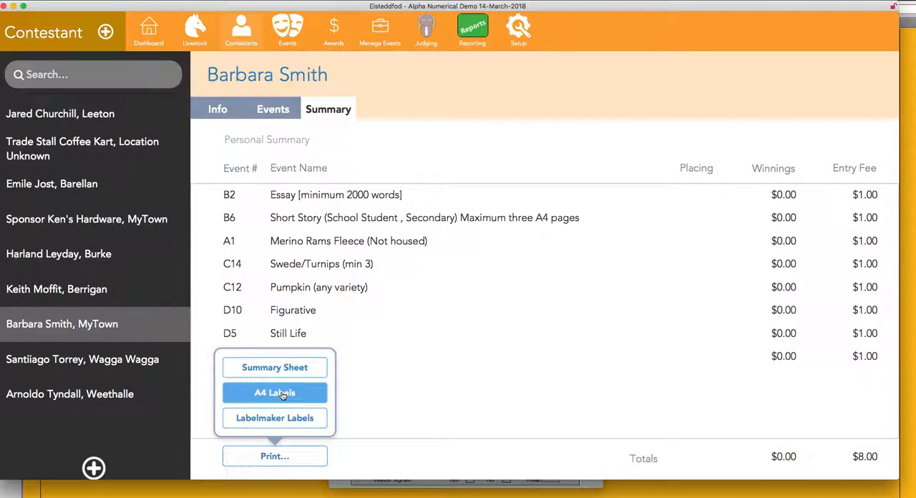
pyautogui.click(283, 396)
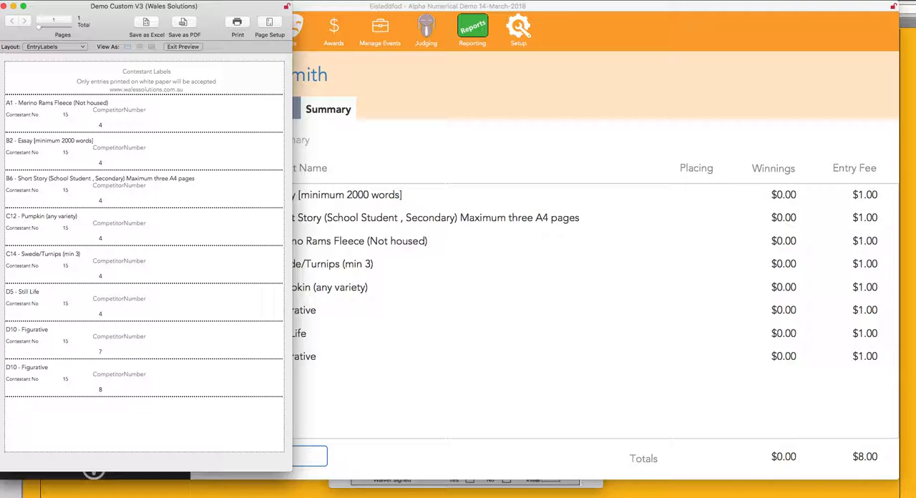
pyautogui.click(5, 6)
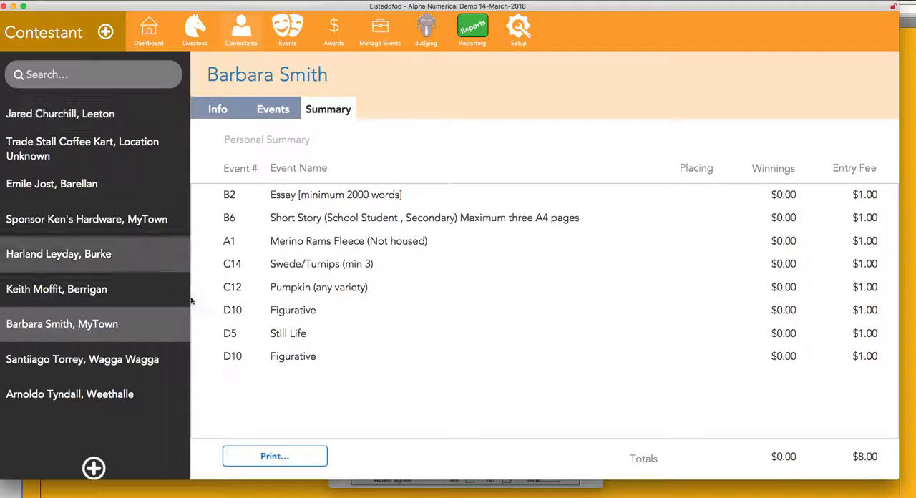
# Preview the contestant's Labelmaker Labels, page forward and back through them, and close the preview.
pyautogui.click(288, 454)
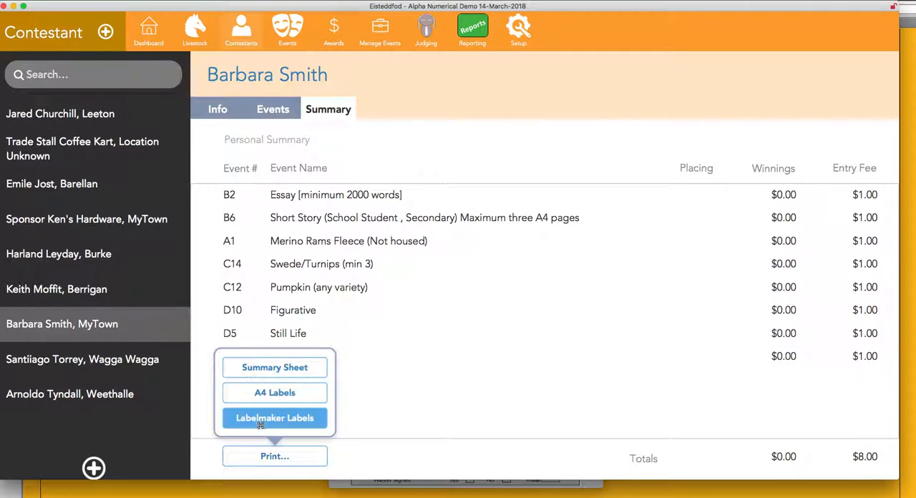
pyautogui.click(261, 423)
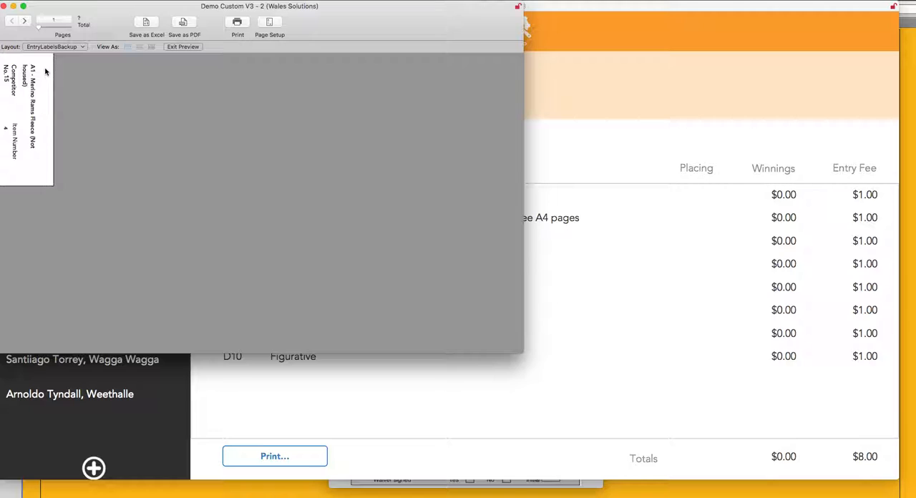
pyautogui.click(25, 23)
pyautogui.click(25, 22)
pyautogui.click(25, 22)
pyautogui.click(25, 22)
pyautogui.click(25, 22)
pyautogui.click(26, 22)
pyautogui.click(12, 22)
pyautogui.click(11, 22)
pyautogui.click(11, 22)
pyautogui.click(12, 22)
pyautogui.click(12, 22)
pyautogui.click(4, 7)
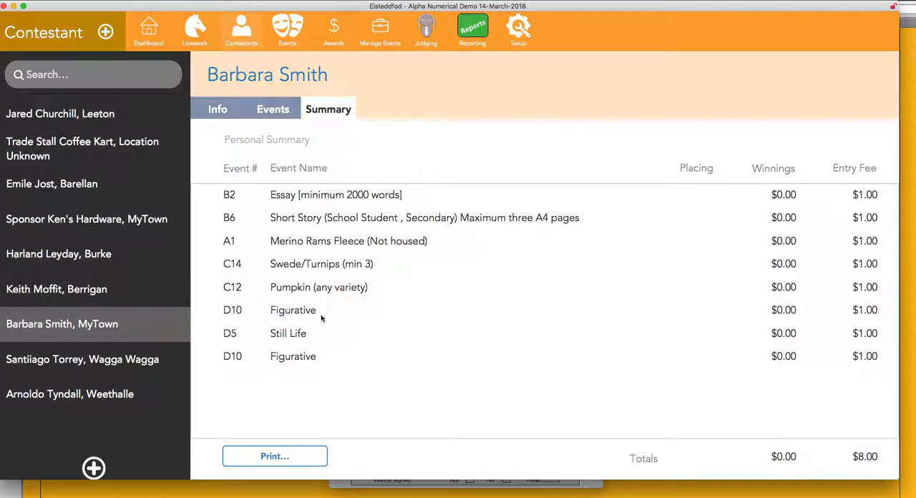
# Add a new entry item to the contestant's D10 Figurative entry with competitor number 7.
pyautogui.click(284, 104)
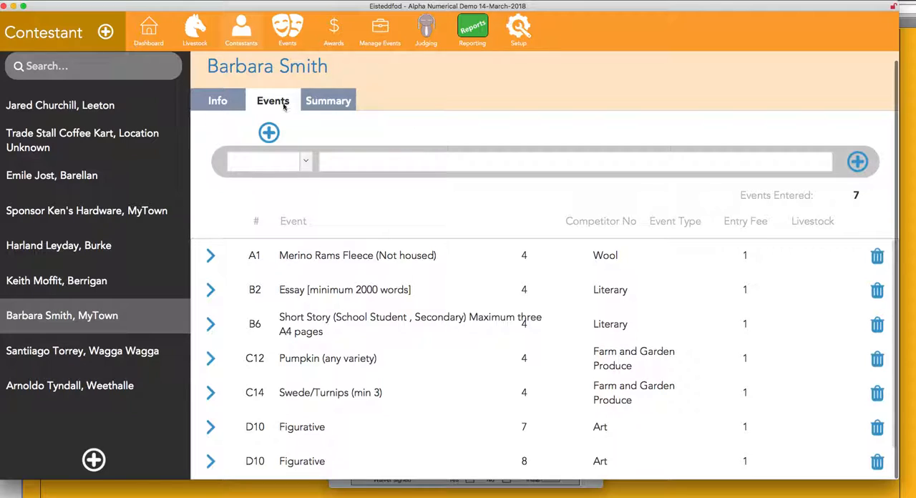
pyautogui.scroll(-1, 429, 294)
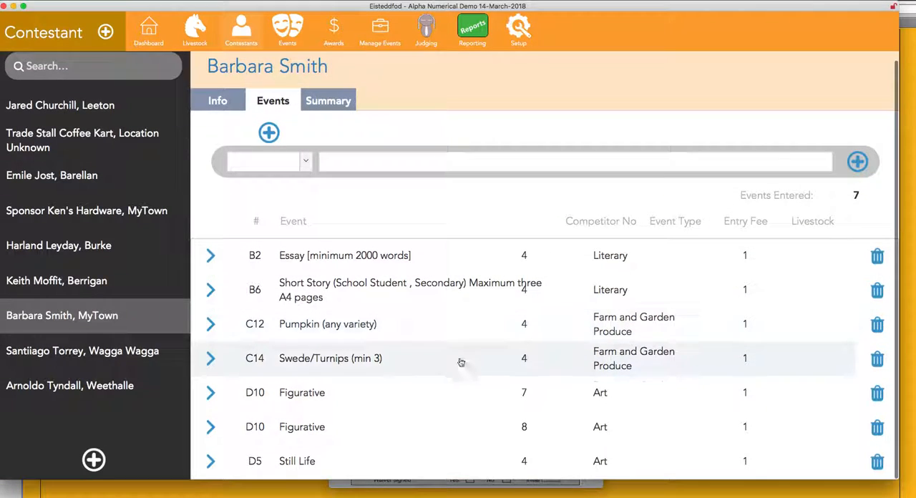
pyautogui.scroll(1, 212, 398)
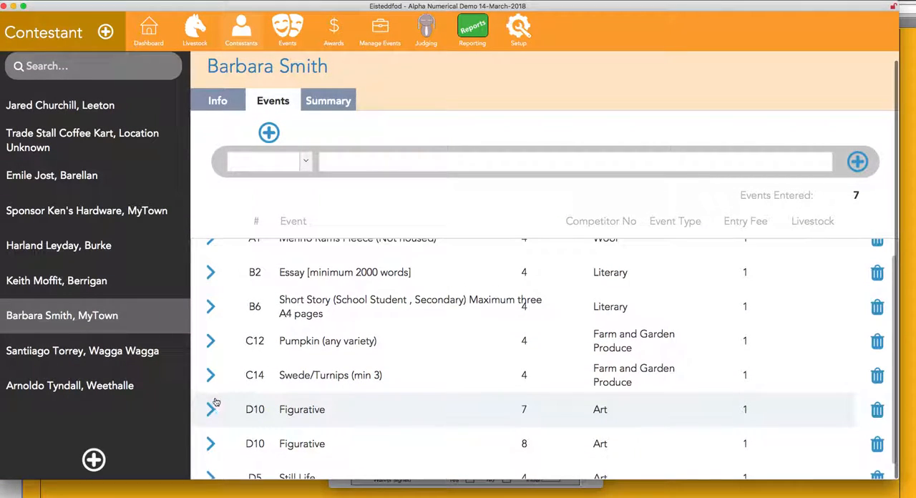
pyautogui.scroll(-1, 211, 398)
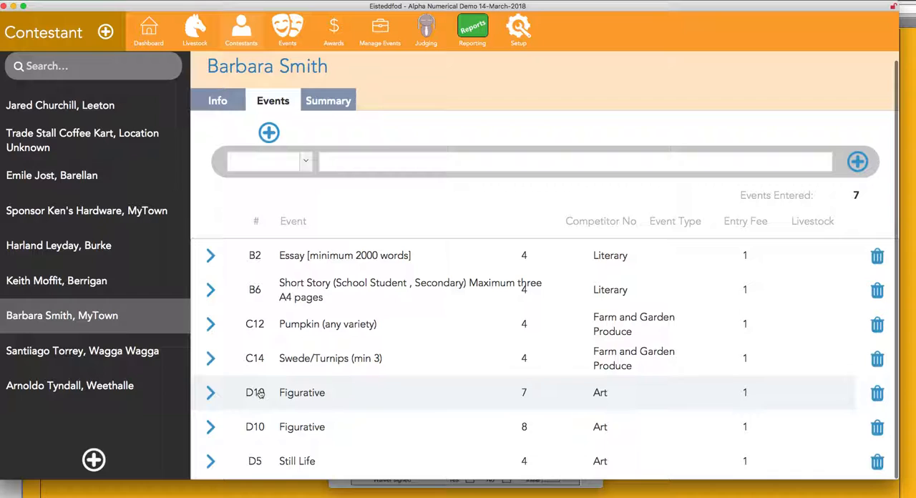
pyautogui.click(212, 393)
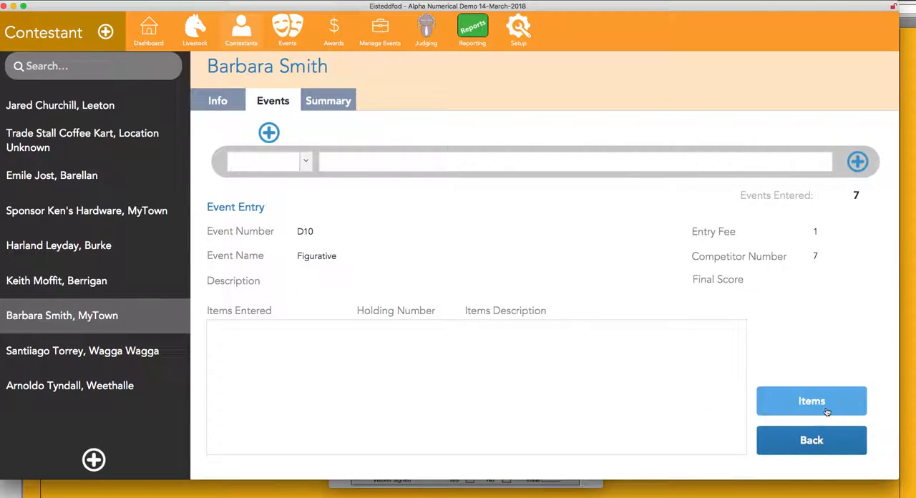
pyautogui.click(829, 412)
pyautogui.click(660, 185)
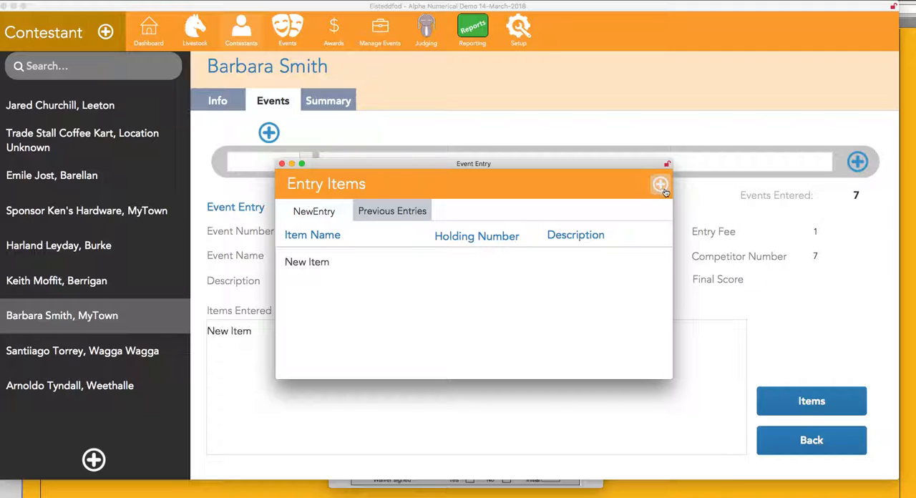
# Rename the new entry item "D 10 Art".
pyautogui.click(322, 262)
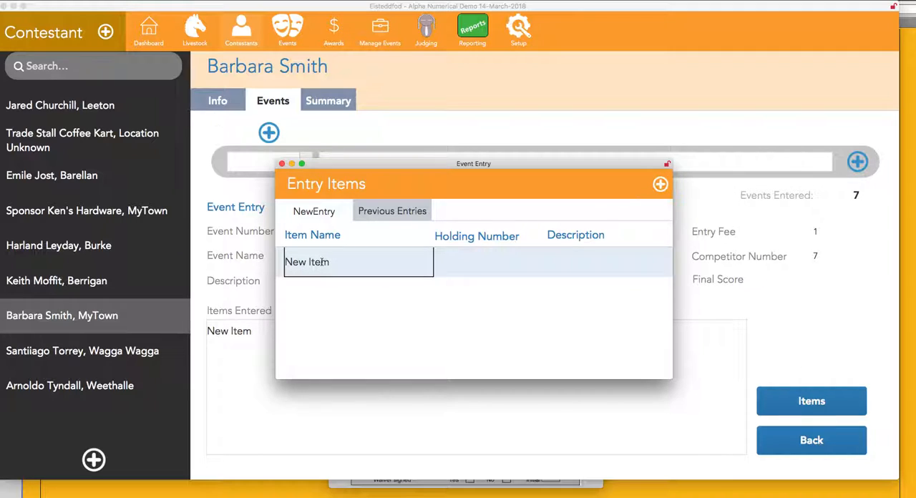
pyautogui.write('s')
pyautogui.tripleClick(288, 261)
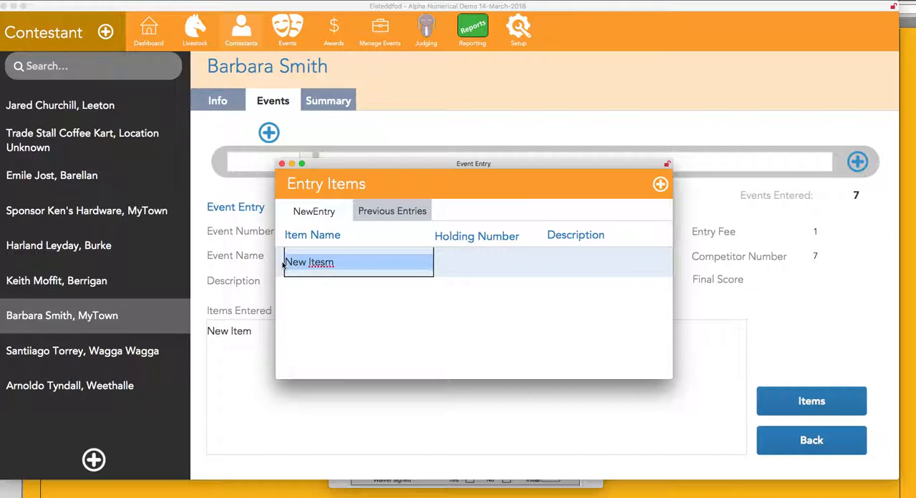
pyautogui.write('D')
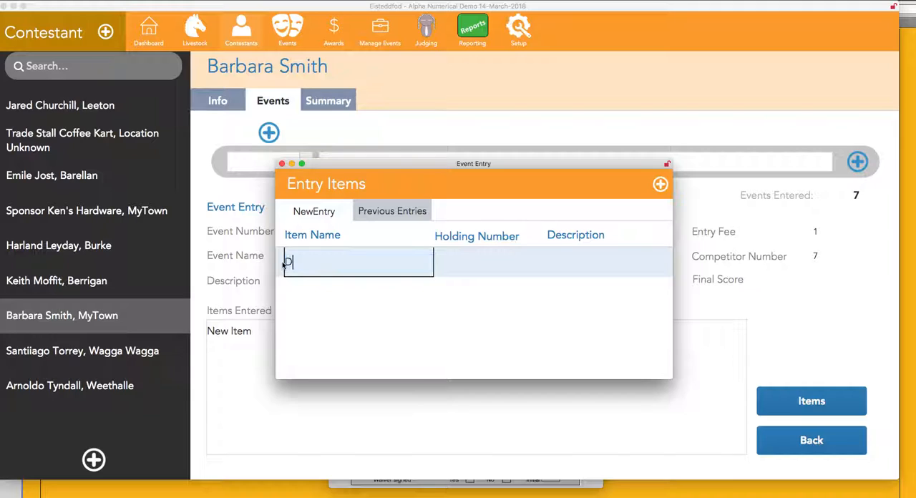
pyautogui.write(' 10 Art')
pyautogui.press('Tab')
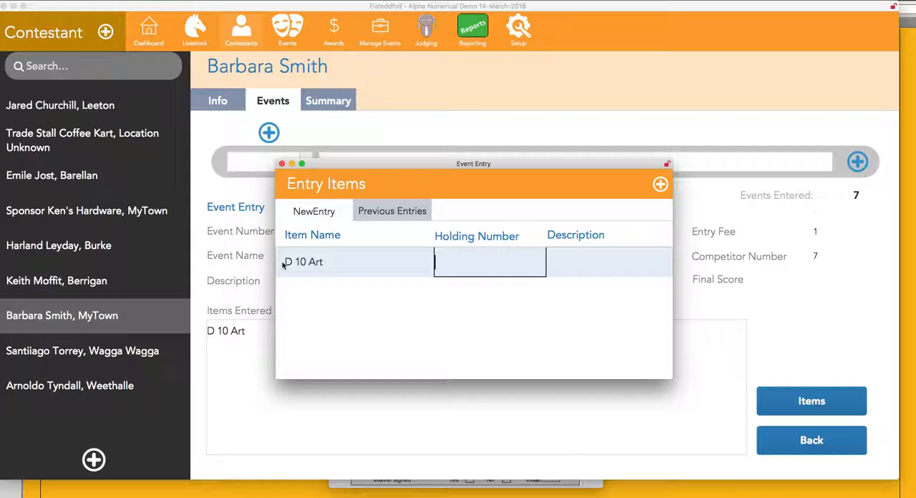
# Leave the item's holding number empty and enter the description "Charcoal drawing Nude male".
pyautogui.press('Tab')
pyautogui.write('Charcoal drawi')
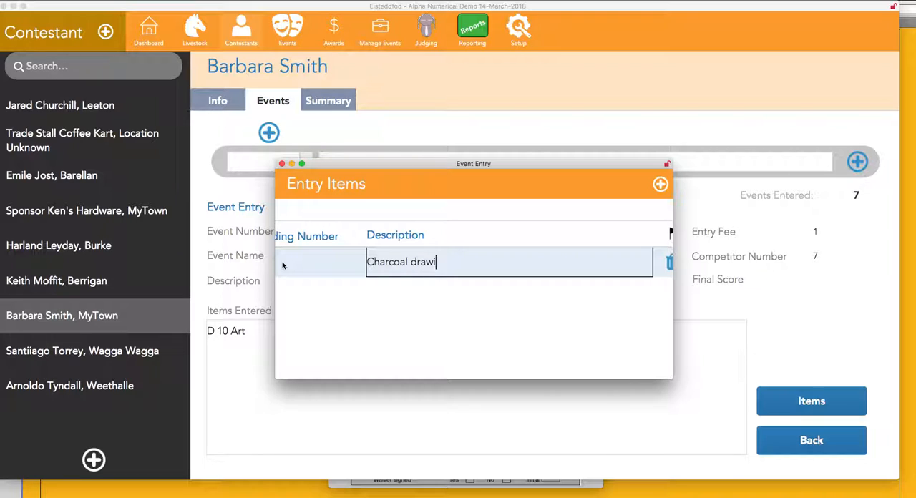
pyautogui.write('ng Num')
pyautogui.press('BackSpace')
pyautogui.write('de amale')
pyautogui.click(640, 367)
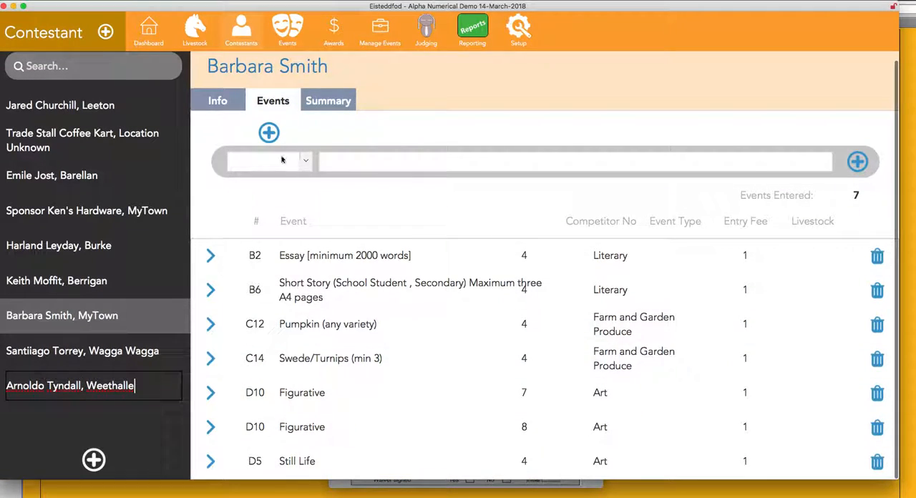
# Preview the contestant's Summary Sheet, check its second page, and close the preview.
pyautogui.click(328, 101)
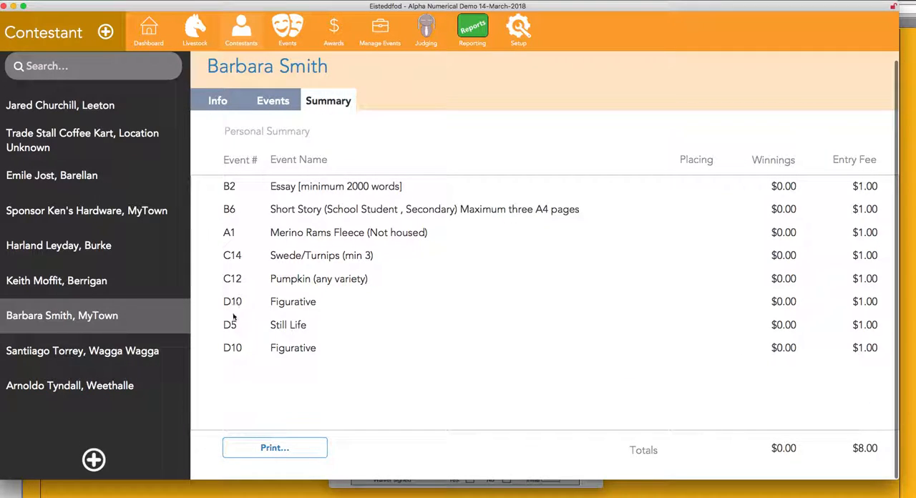
pyautogui.click(287, 448)
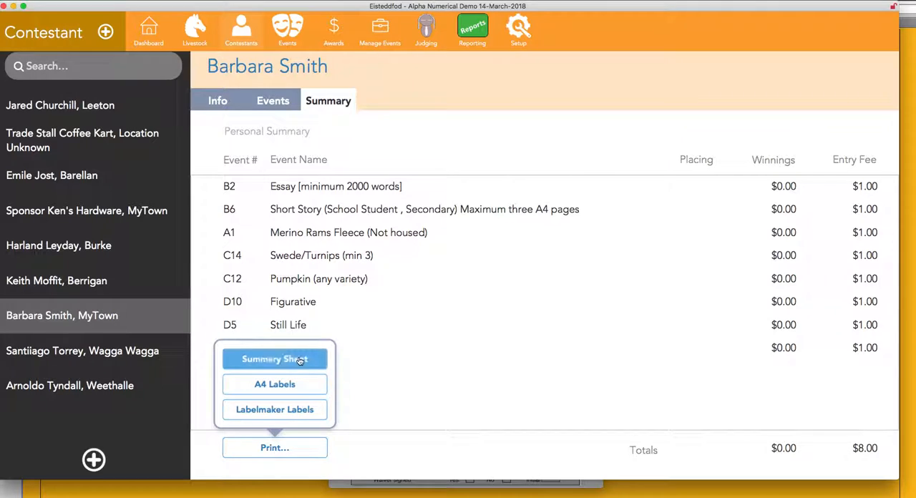
pyautogui.click(301, 359)
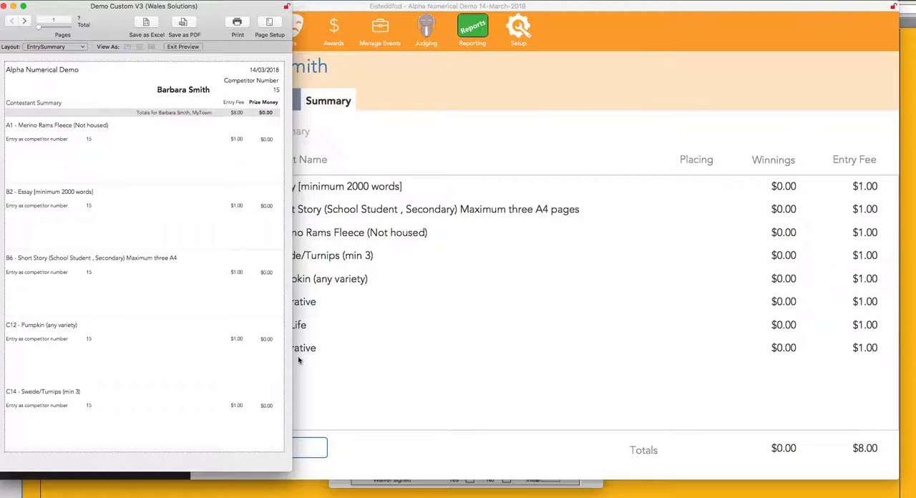
pyautogui.click(24, 20)
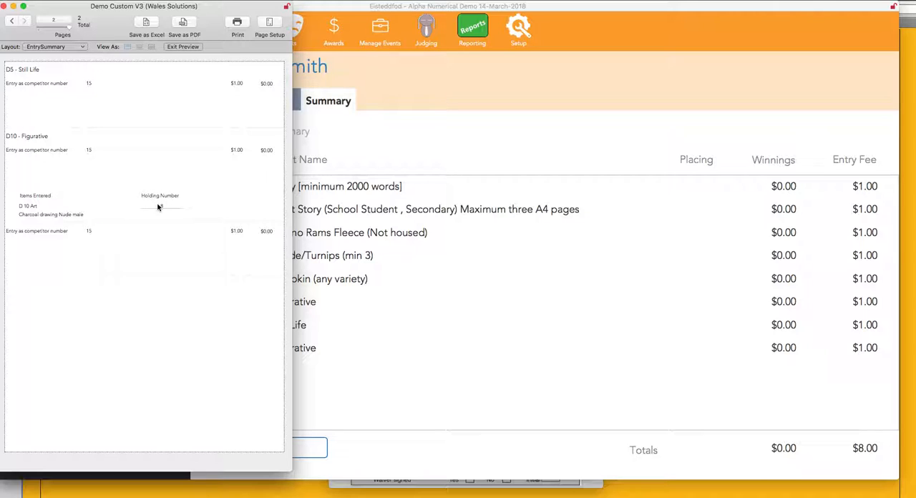
pyautogui.click(4, 7)
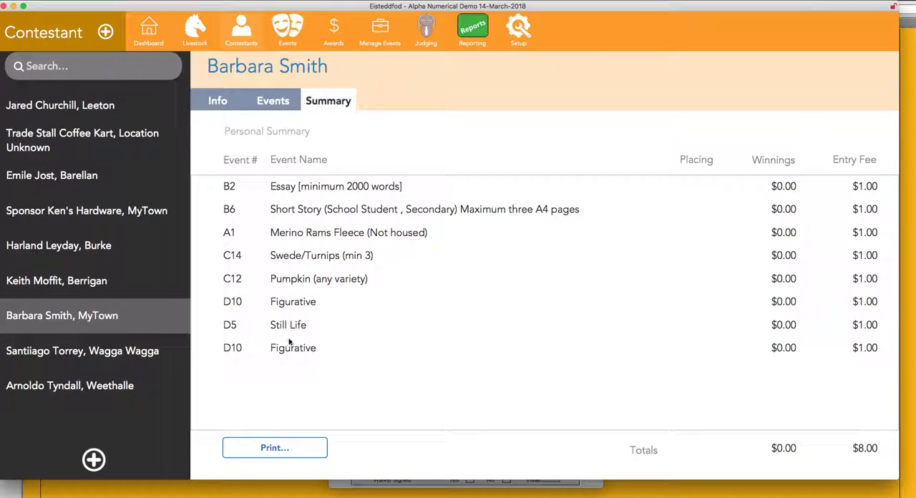
# Preview the contestant's A4 Labels and close the preview.
pyautogui.click(289, 448)
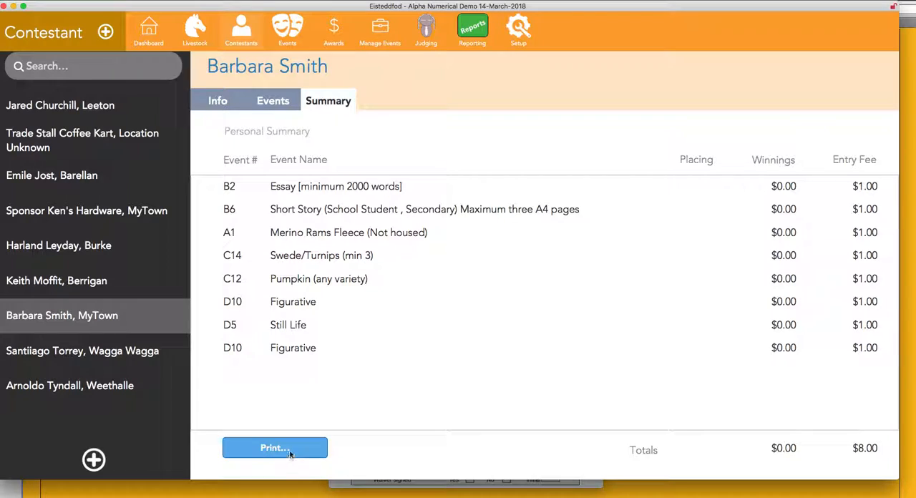
pyautogui.click(274, 407)
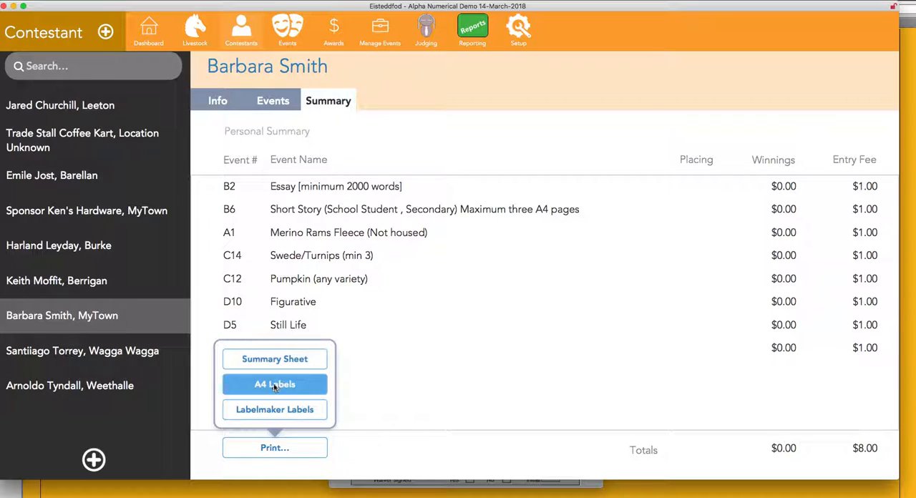
pyautogui.click(275, 387)
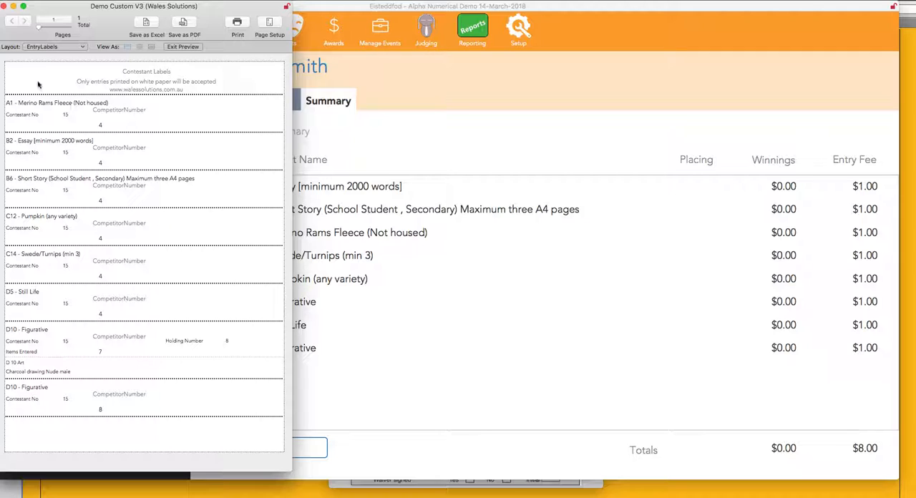
pyautogui.click(3, 7)
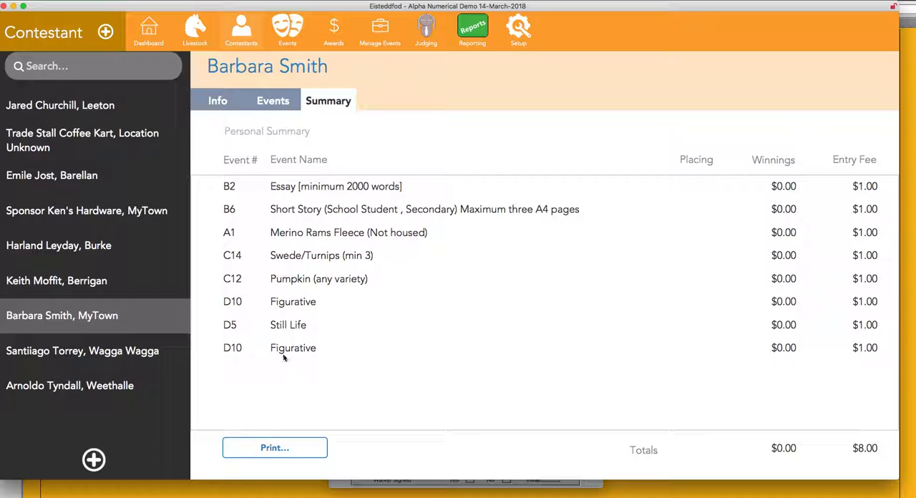
# Add a new entry item to the contestant's D10 Figurative entry with competitor number 8.
pyautogui.click(292, 303)
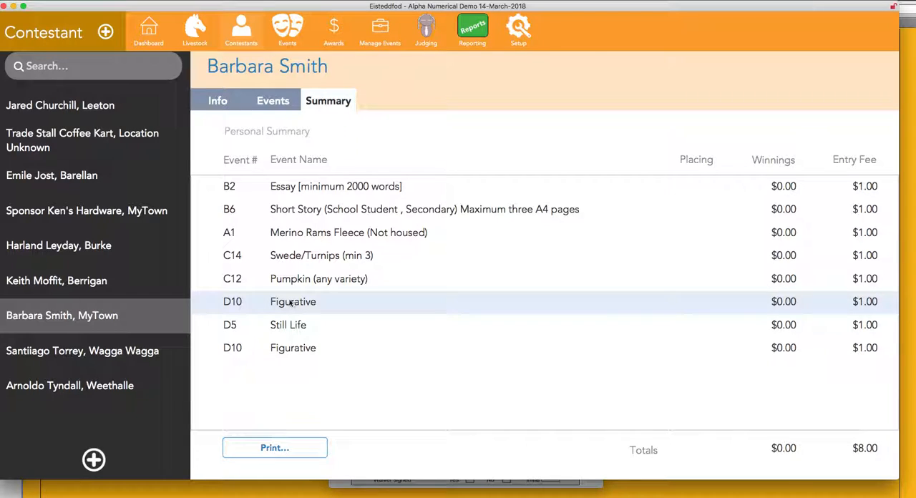
pyautogui.click(275, 100)
pyautogui.scroll(-1, 299, 398)
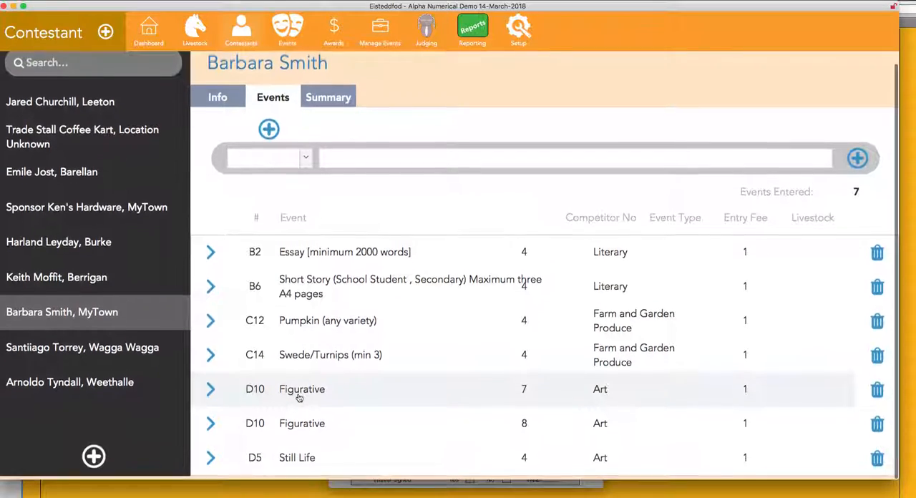
pyautogui.click(211, 426)
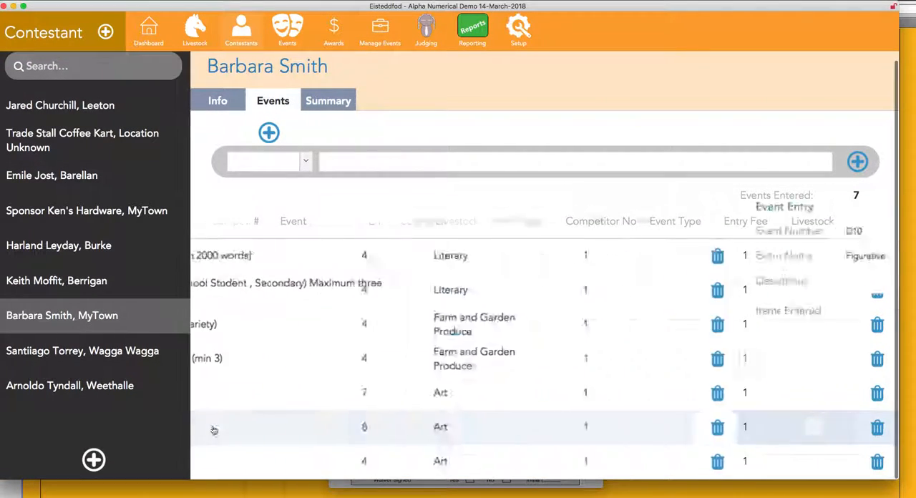
pyautogui.click(811, 401)
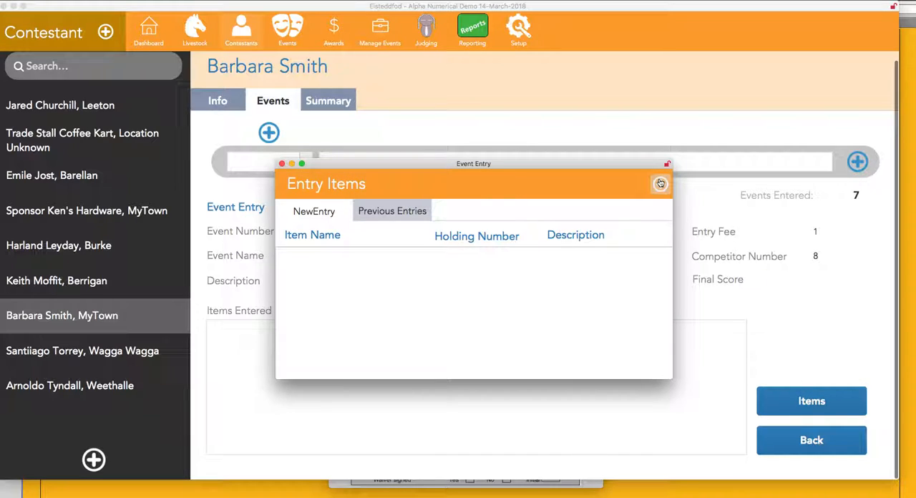
pyautogui.click(660, 184)
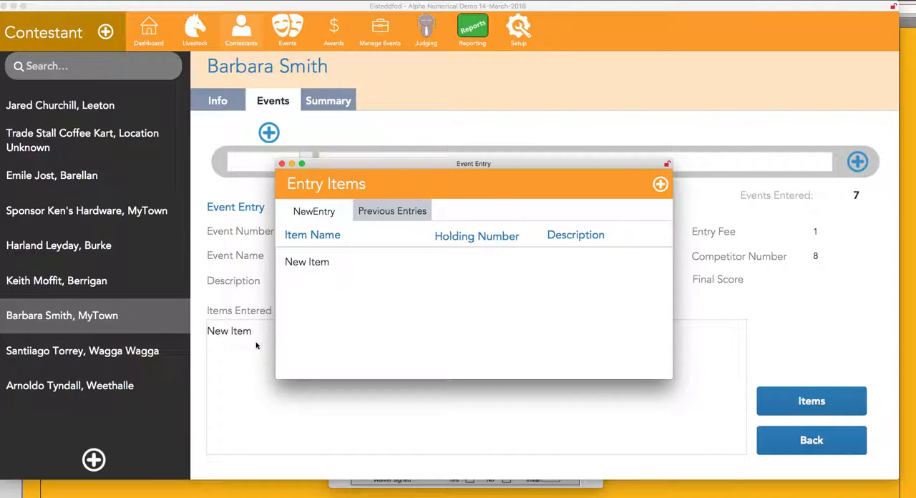
# Rename the new entry item of the second Figurative entry "D 10 Art".
pyautogui.click(227, 337)
pyautogui.doubleClick(234, 332)
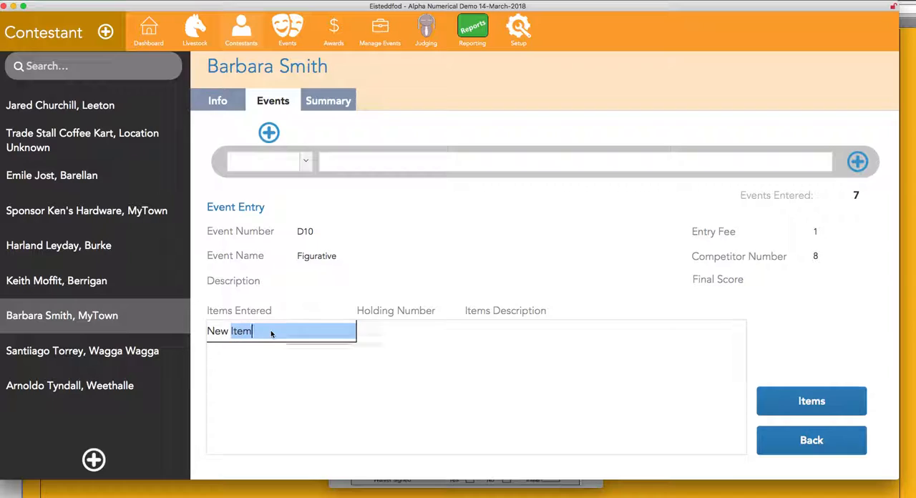
pyautogui.press('BackSpace')
pyautogui.press('BackSpace')
pyautogui.press('BackSpace')
pyautogui.press('BackSpace')
pyautogui.press('BackSpace')
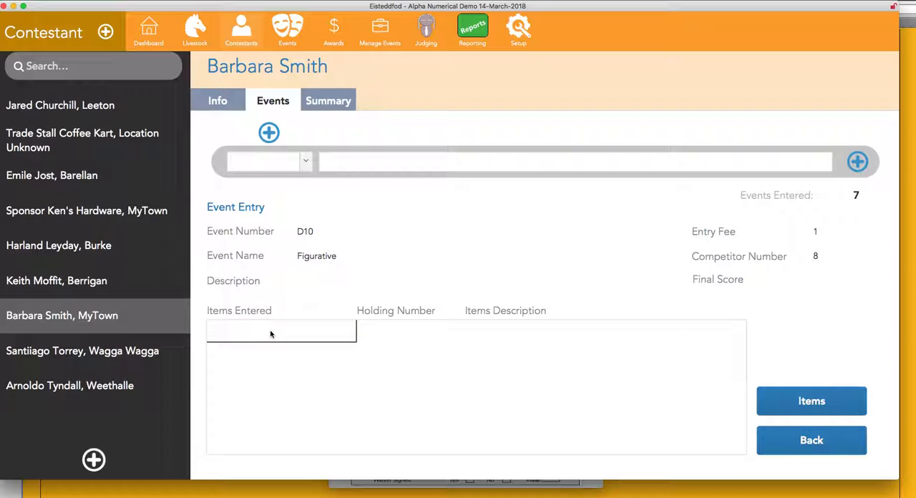
pyautogui.write('D 10 Art')
pyautogui.press('Tab')
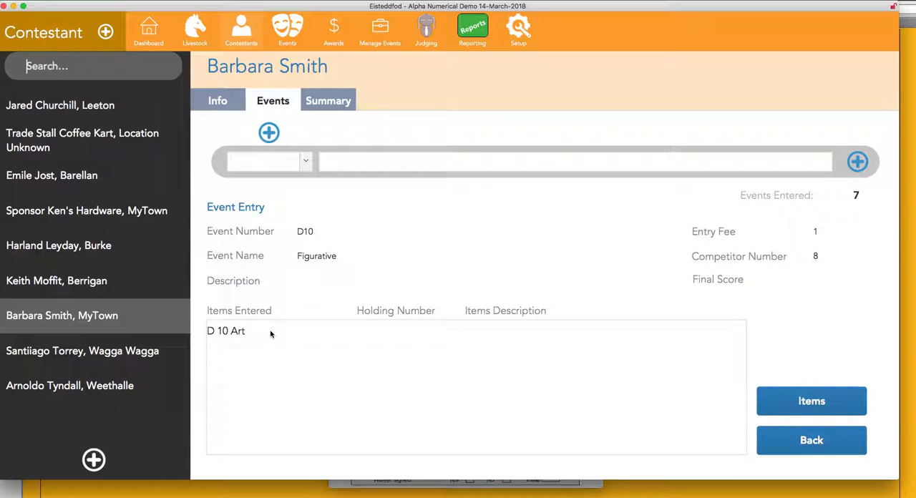
# Set the holding number of the "D 10 Art" item to 10.
pyautogui.click(320, 333)
pyautogui.click(383, 337)
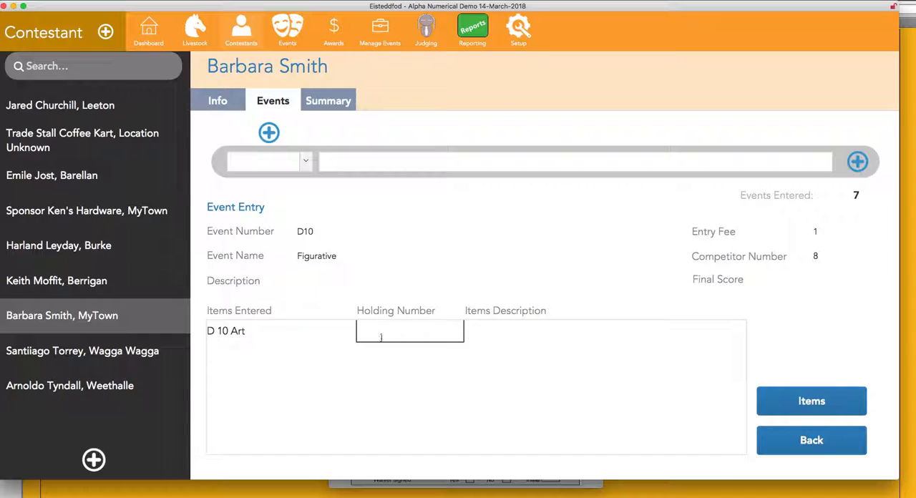
pyautogui.write('10')
pyautogui.press('Tab')
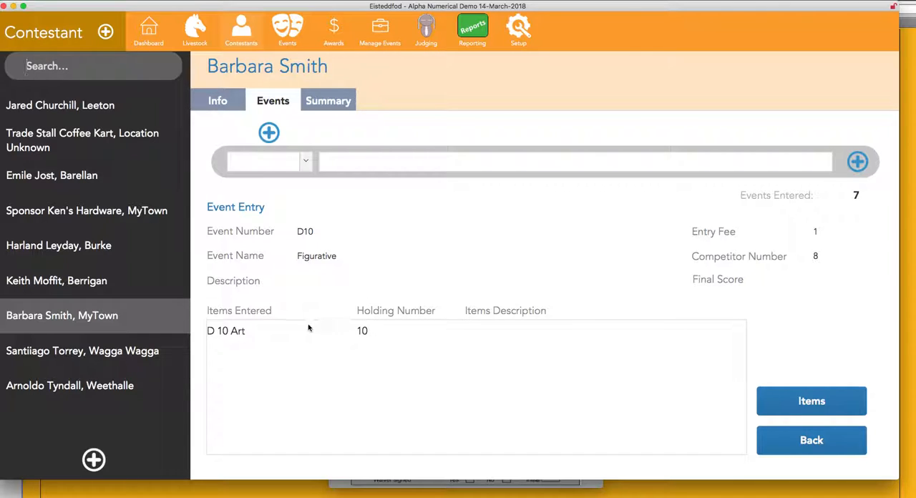
# Enter the item description "Porcelain Plate" and return to the contestant's list of entered events.
pyautogui.press('Tab')
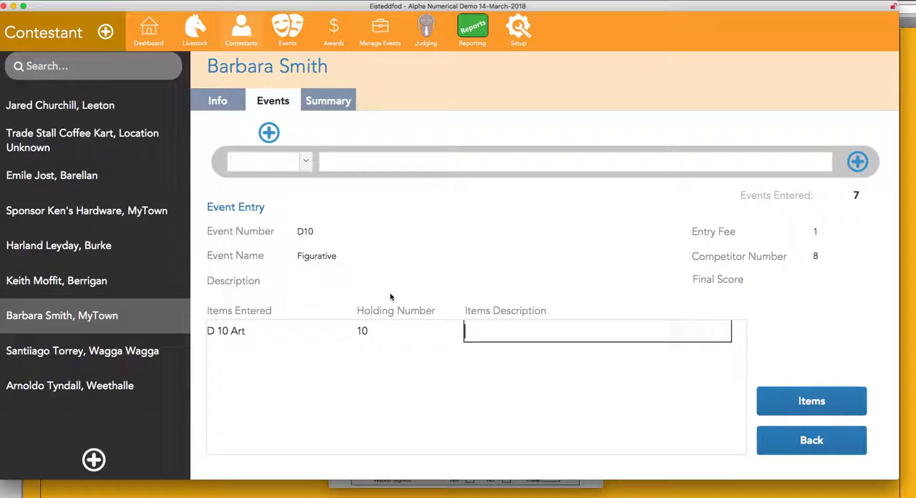
pyautogui.write('Pro')
pyautogui.press('BackSpace')
pyautogui.press('BackSpace')
pyautogui.write('orcelaing Plat')
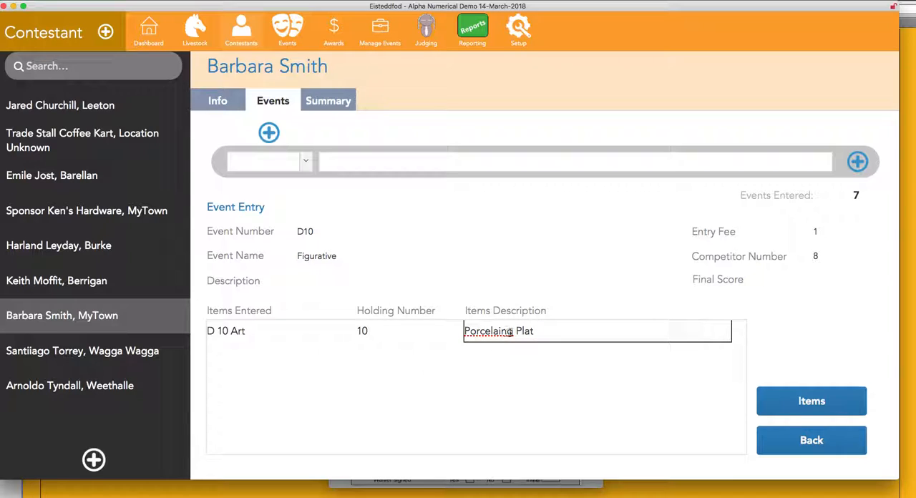
pyautogui.click(514, 331)
pyautogui.press('BackSpace')
pyautogui.click(530, 331)
pyautogui.write('e')
pyautogui.click(811, 441)
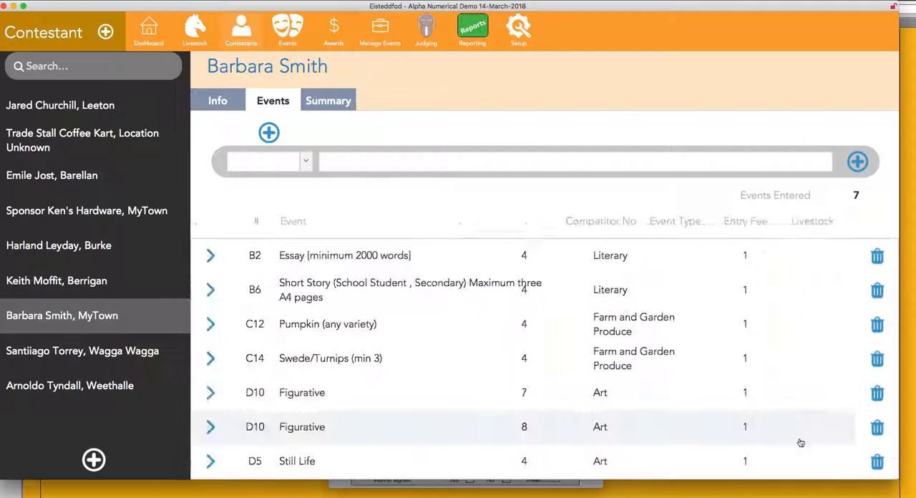
# Preview the updated Summary Sheet, check the item details on its second page, and close the preview.
pyautogui.click(312, 107)
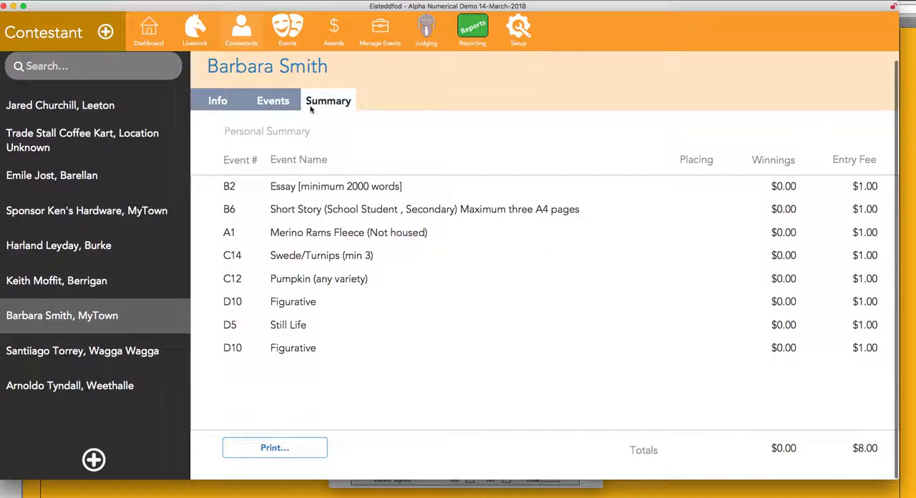
pyautogui.click(303, 450)
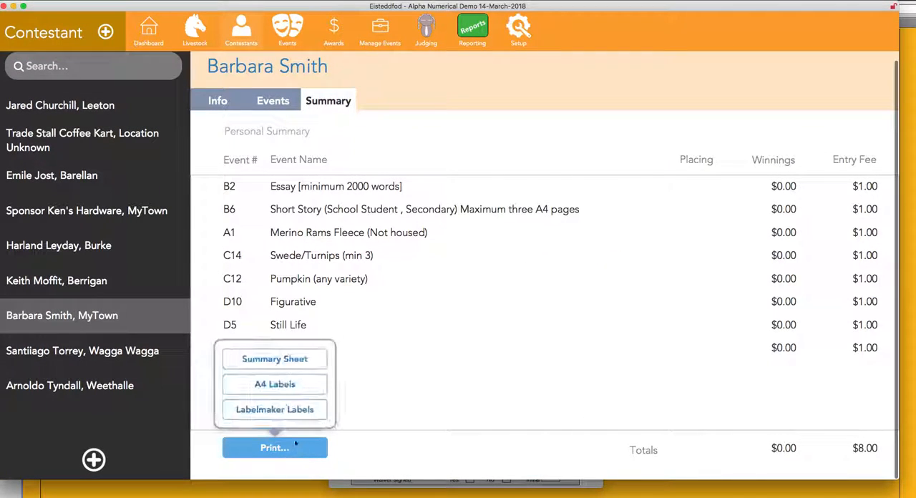
pyautogui.click(292, 366)
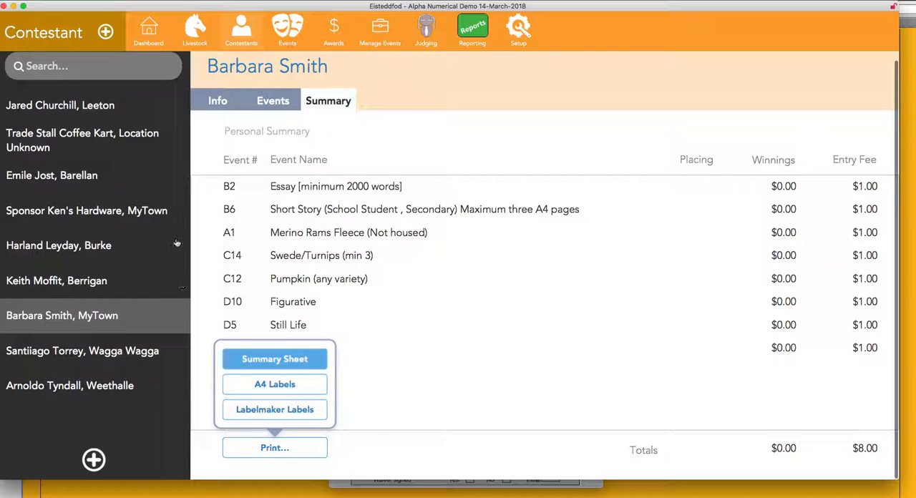
pyautogui.click(280, 367)
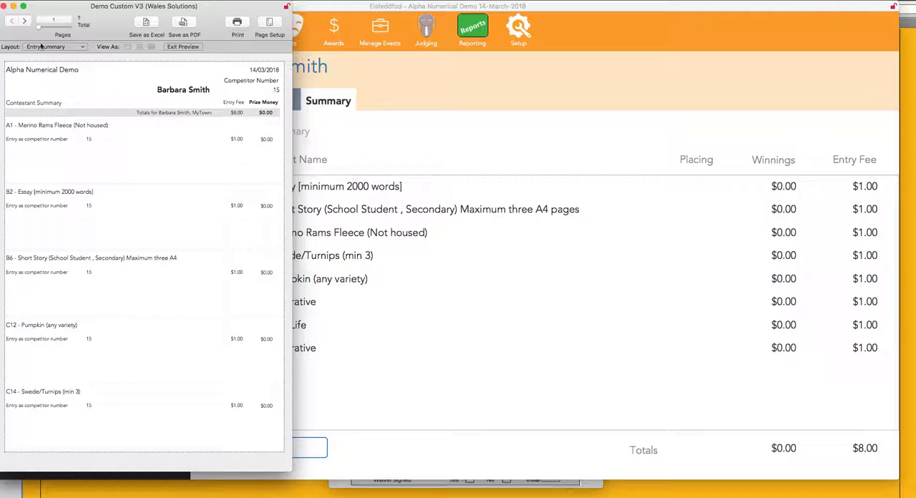
pyautogui.click(25, 20)
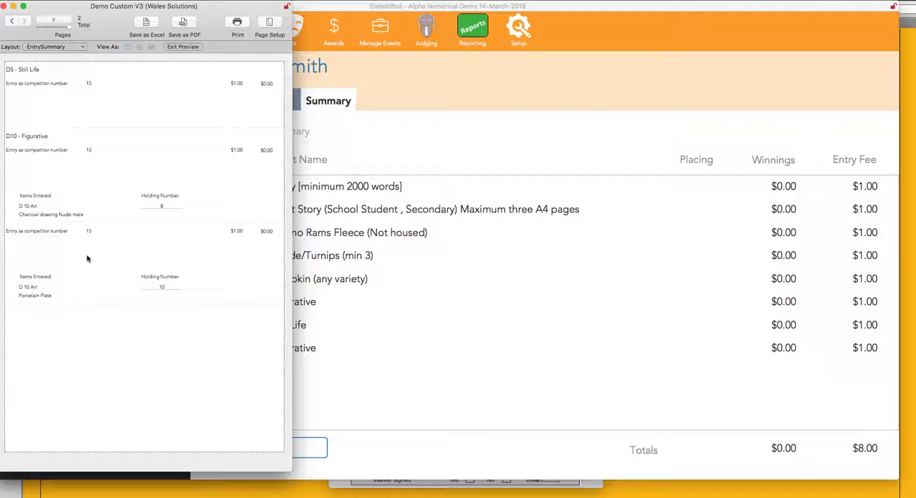
pyautogui.click(3, 6)
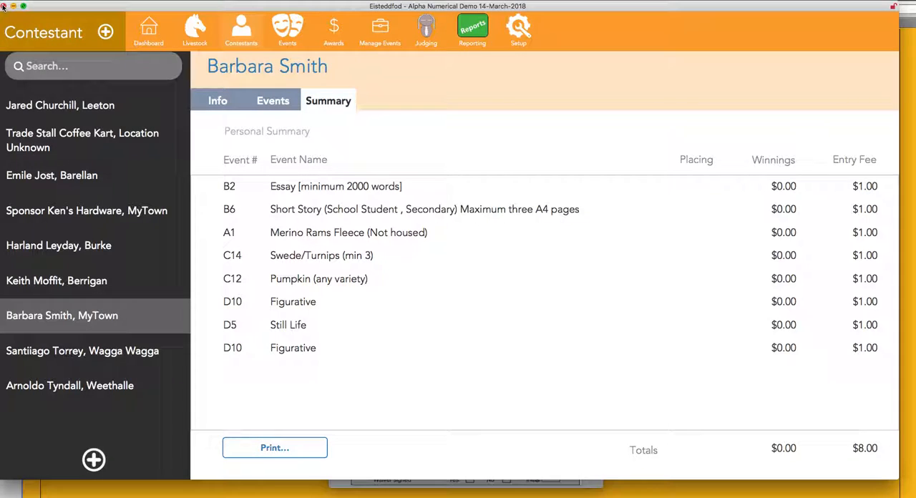